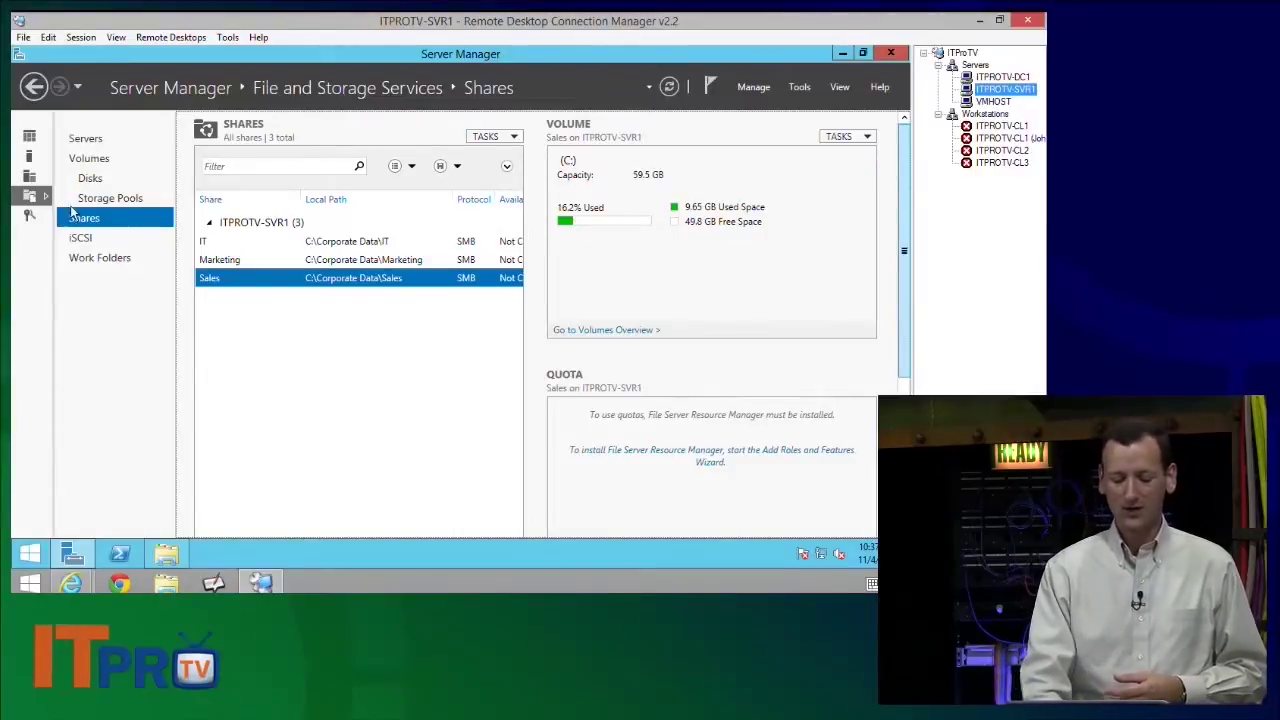
- Review the server's disks and volumes and inspect the properties of the C: volume
left_click(121, 187)
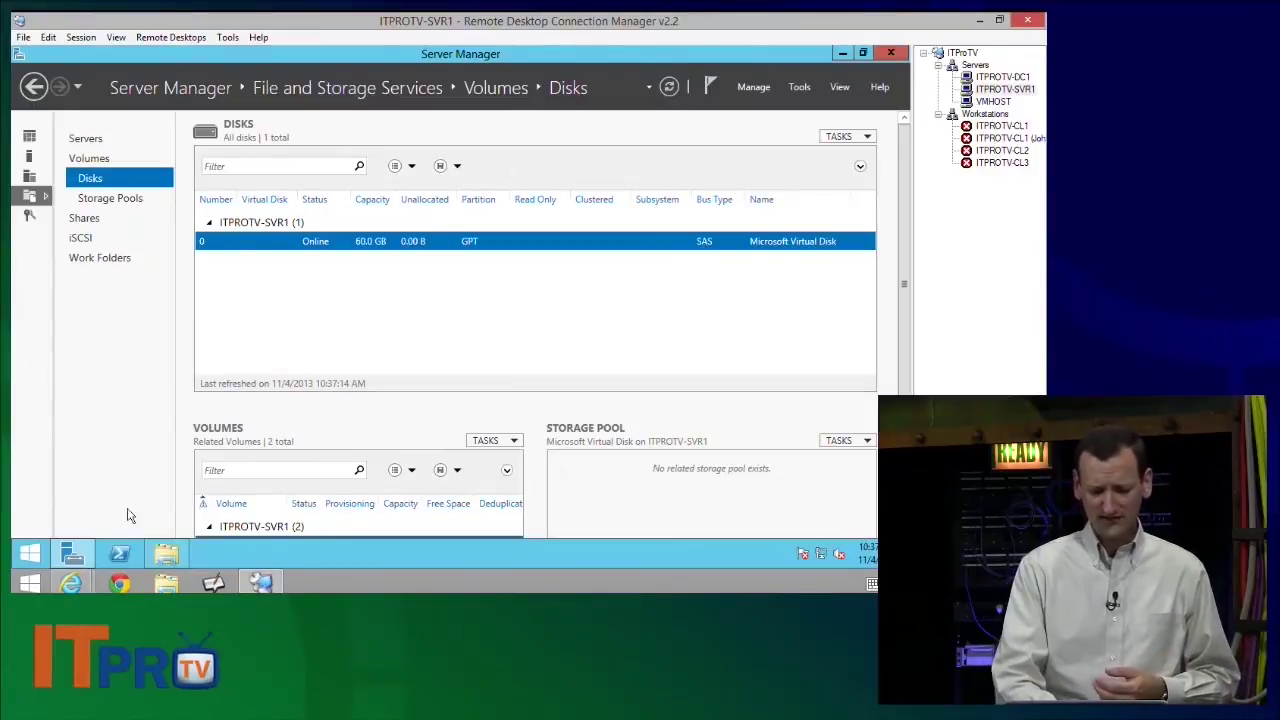
left_click(90, 162)
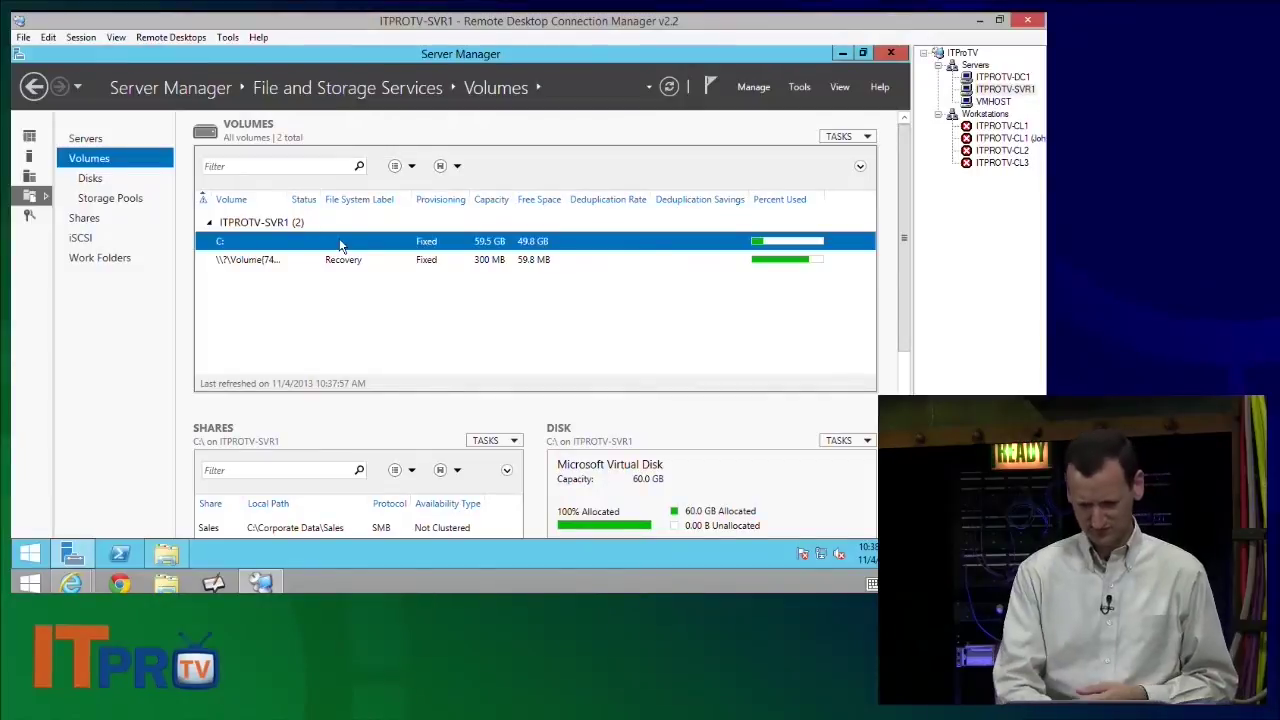
right_click(238, 250)
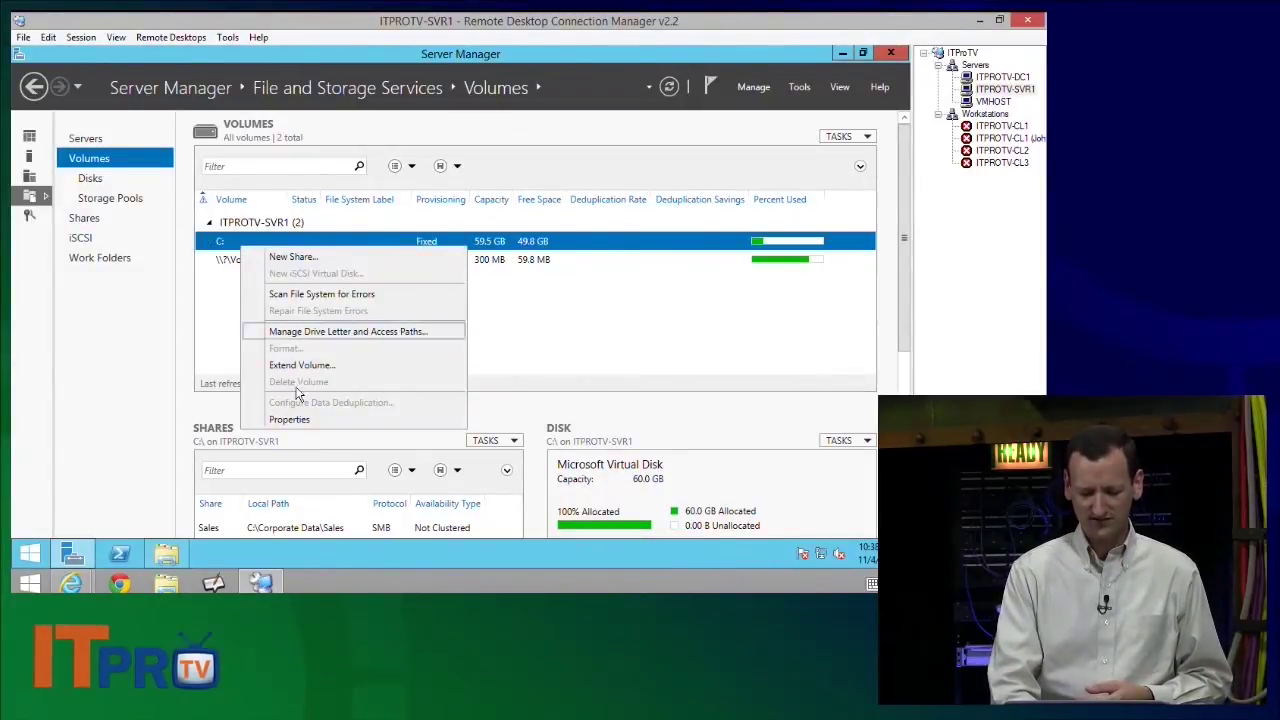
left_click(290, 419)
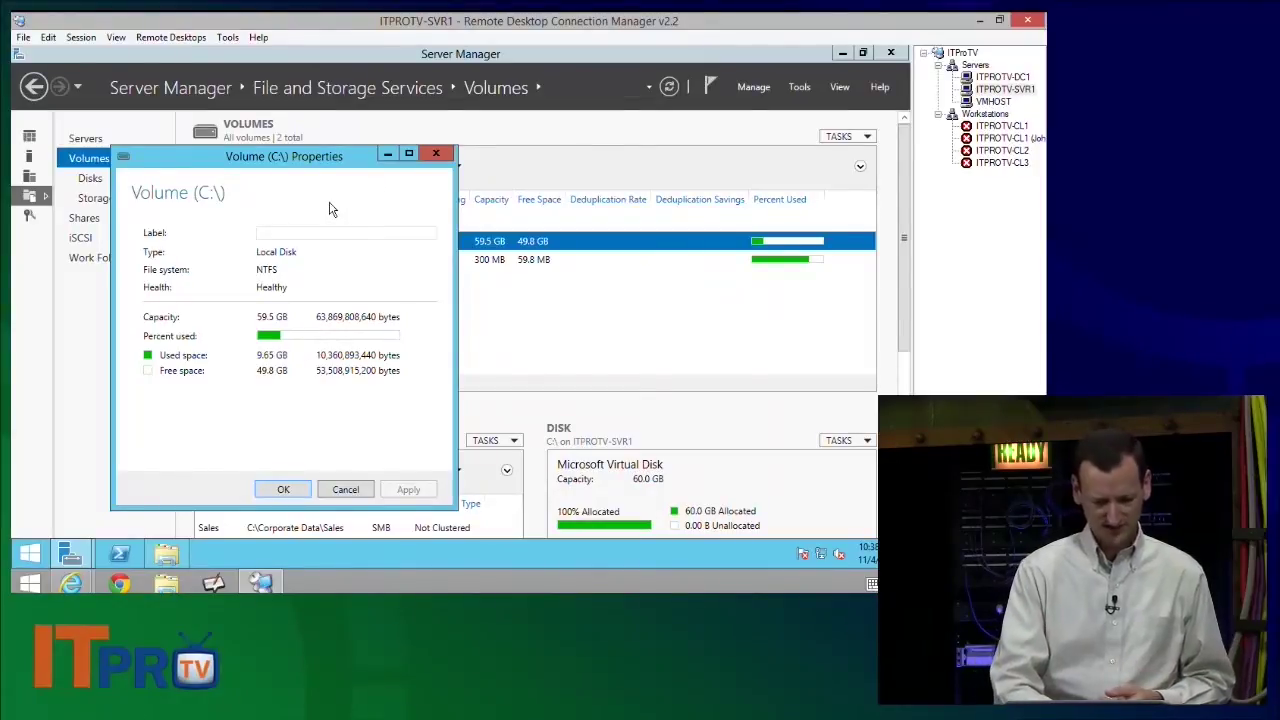
left_click_drag(331, 161, 453, 128)
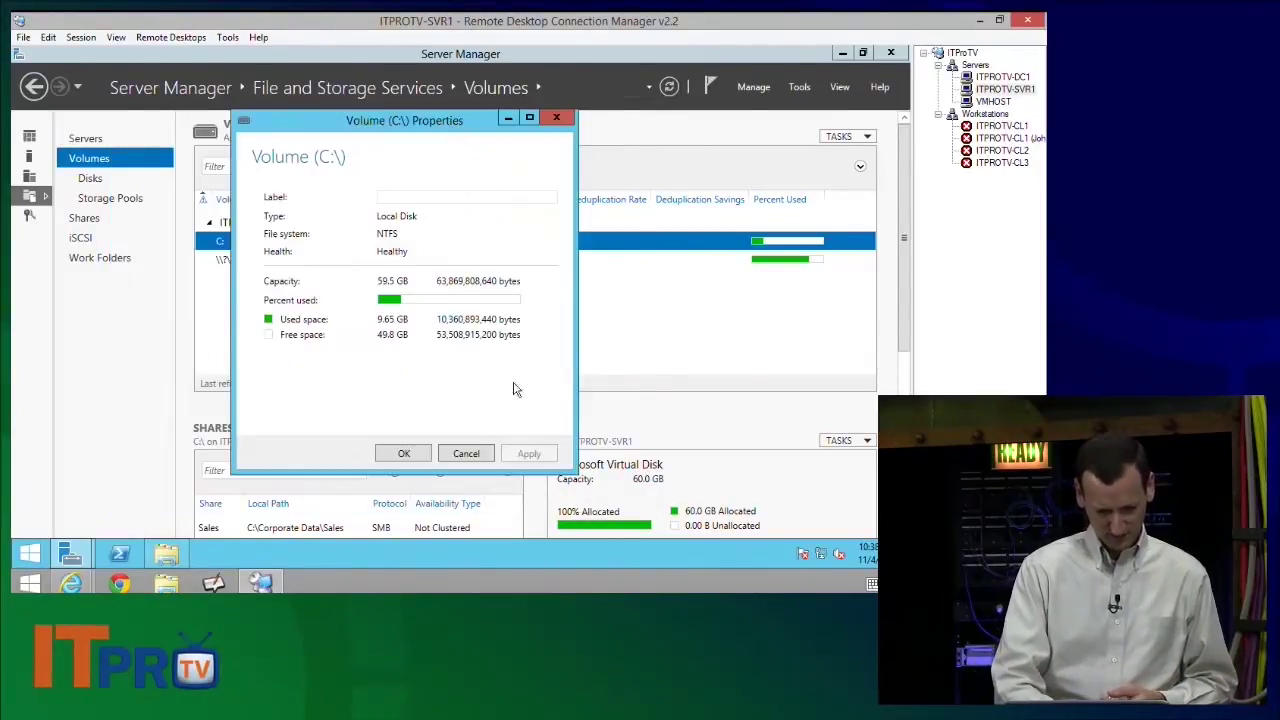
left_click(462, 453)
- Switch to File Explorer and open the quota settings from the properties of Local Disk (C:)
left_click(166, 553)
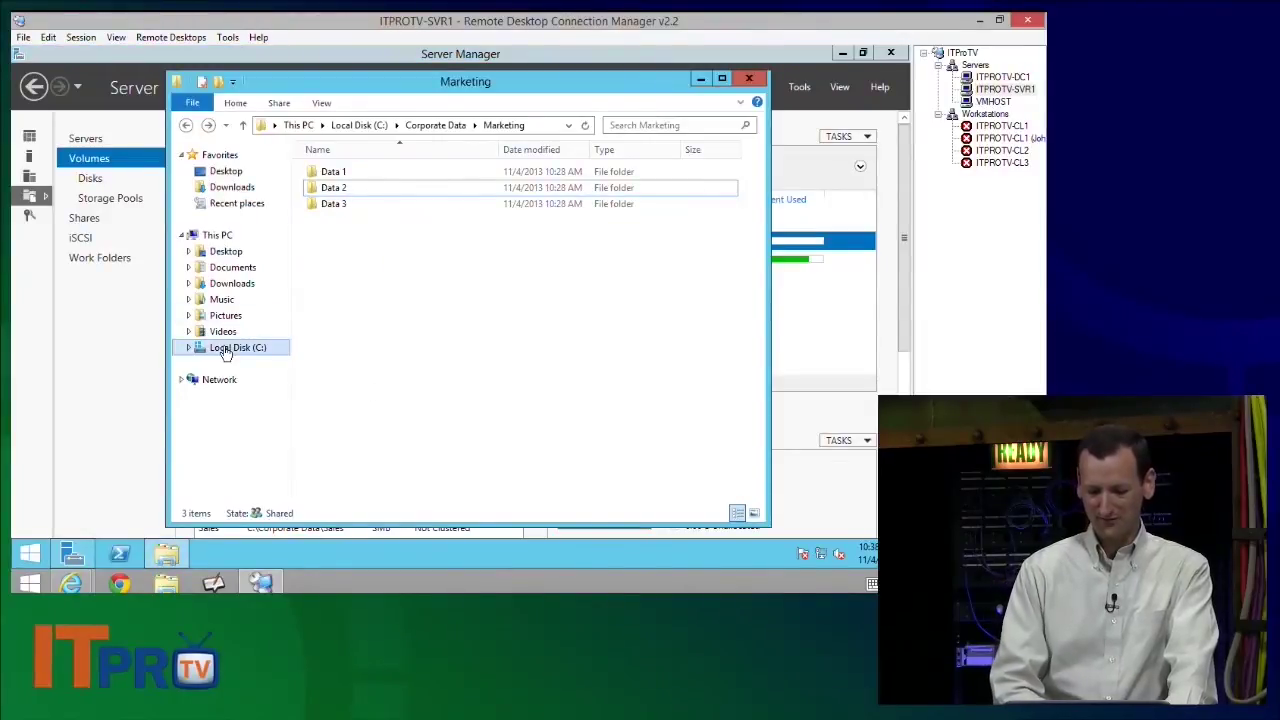
left_click(226, 350)
right_click(256, 352)
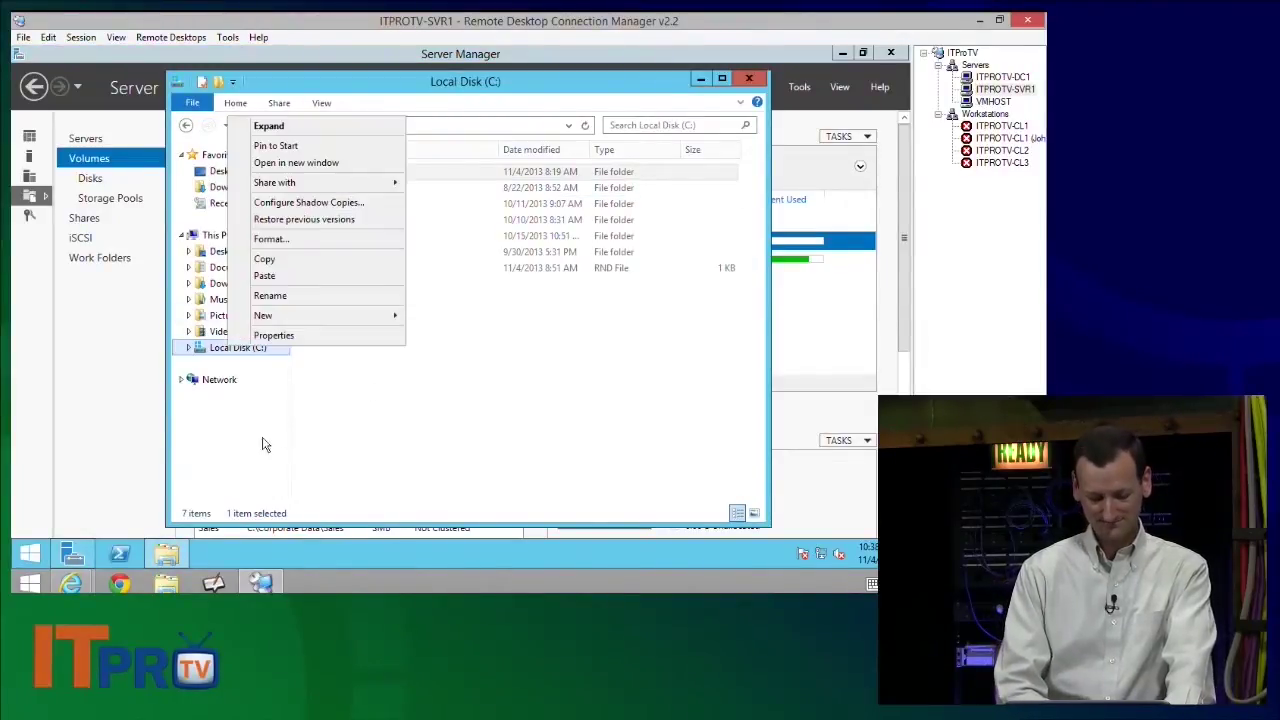
left_click(278, 335)
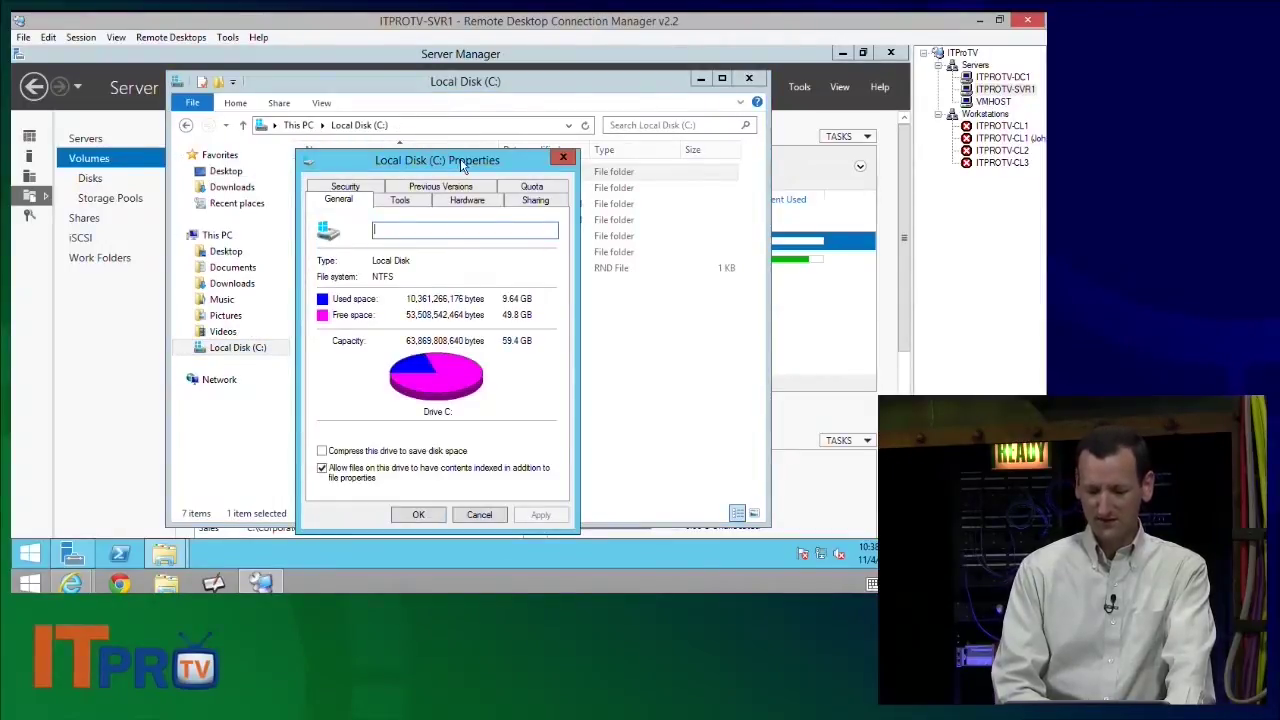
left_click(531, 191)
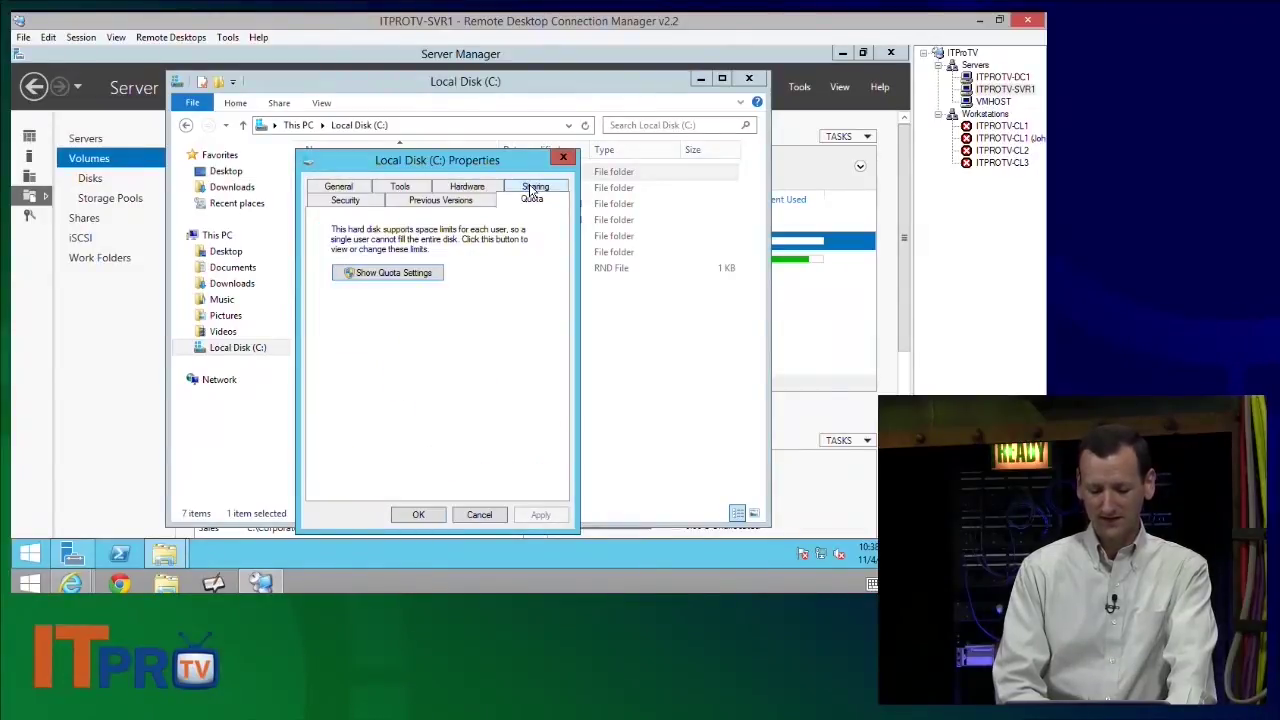
left_click(377, 281)
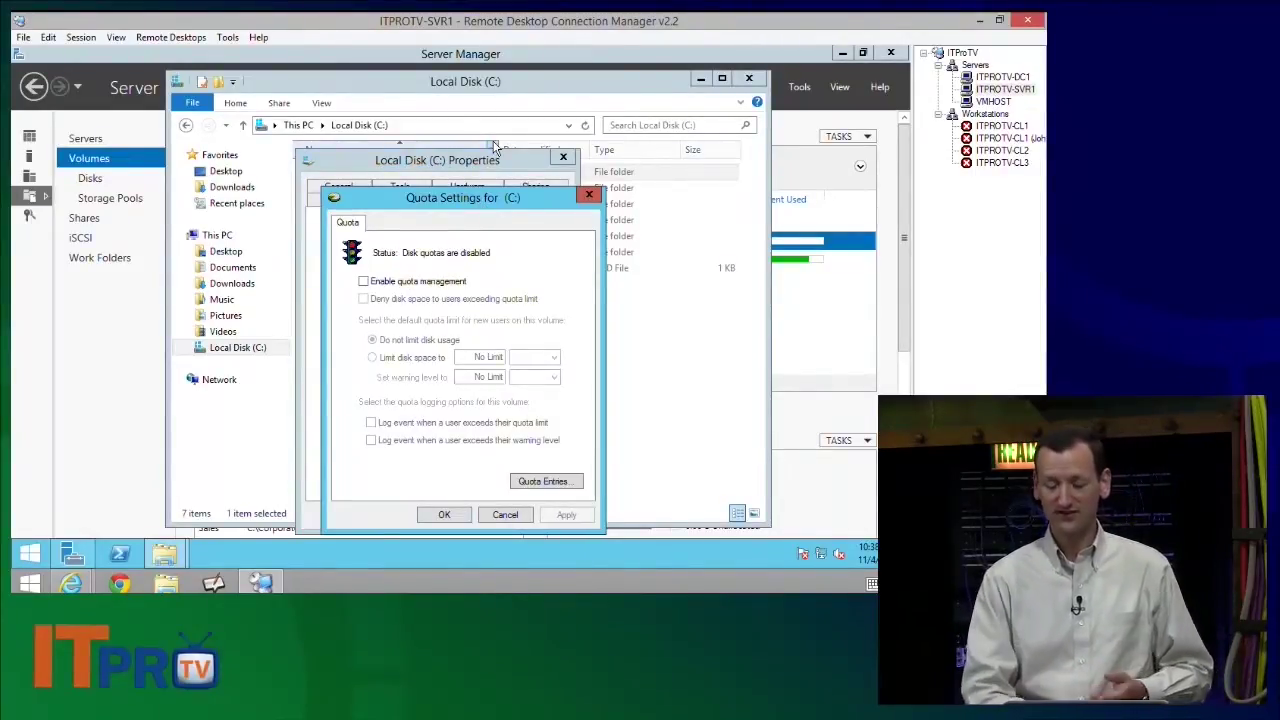
left_click_drag(490, 198, 535, 120)
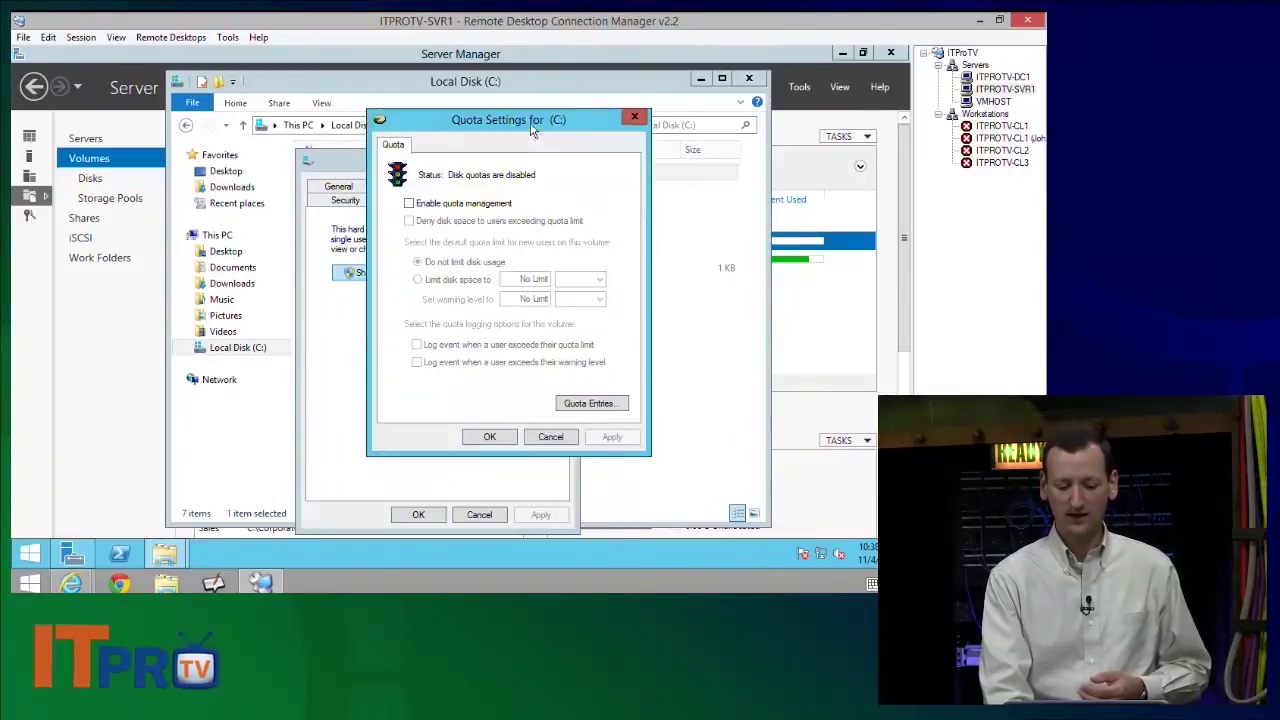
- Enable quota management on C: and limit disk space for new users to 1 GB
left_click(458, 205)
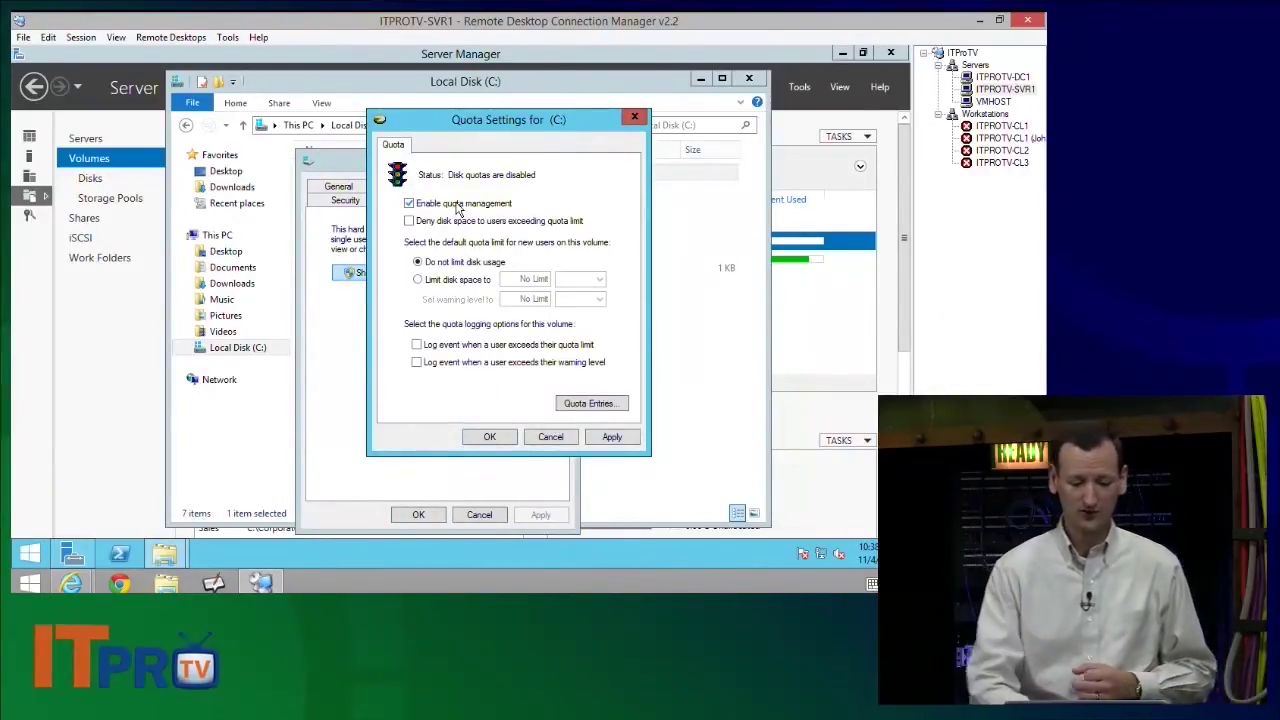
left_click(456, 281)
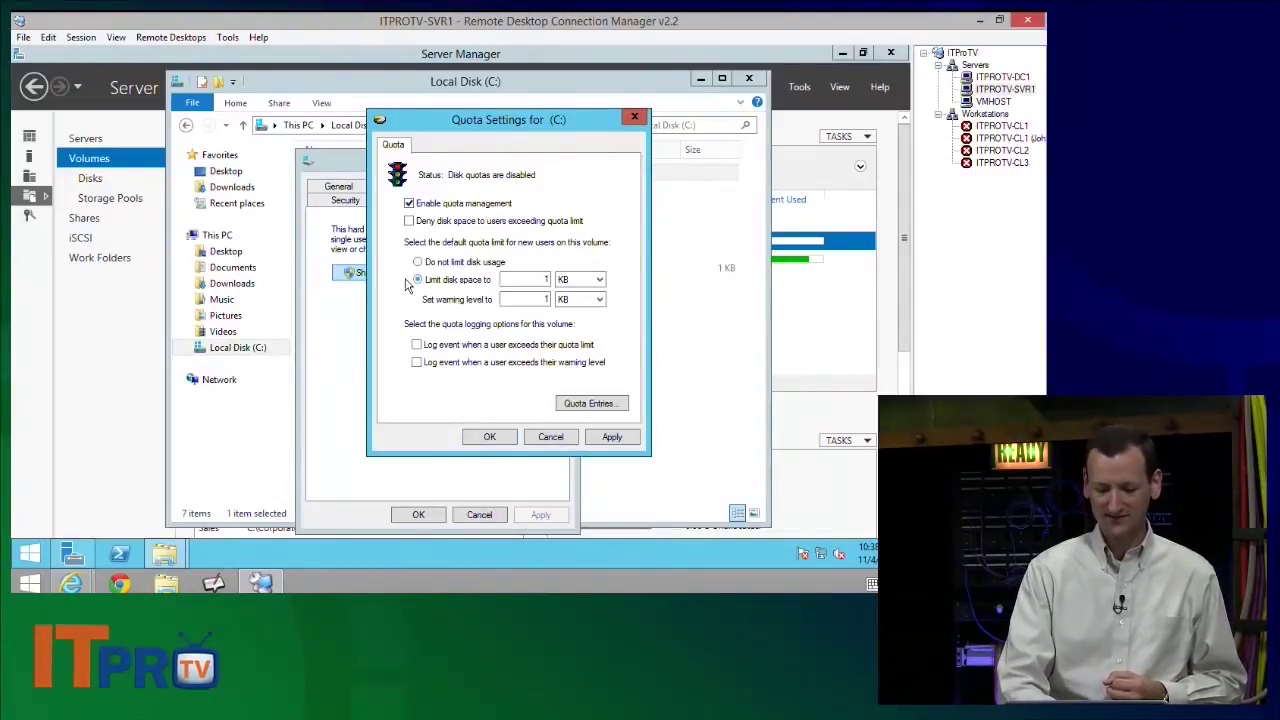
double_click(538, 279)
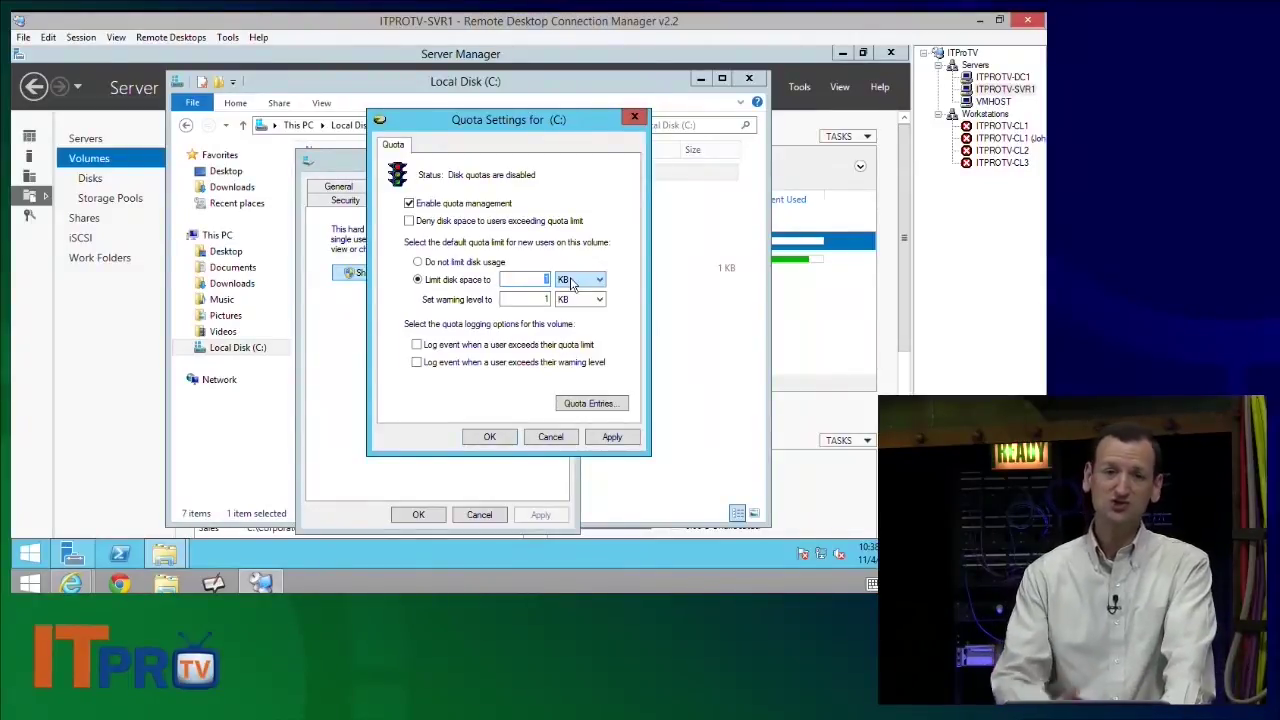
key("Tab")
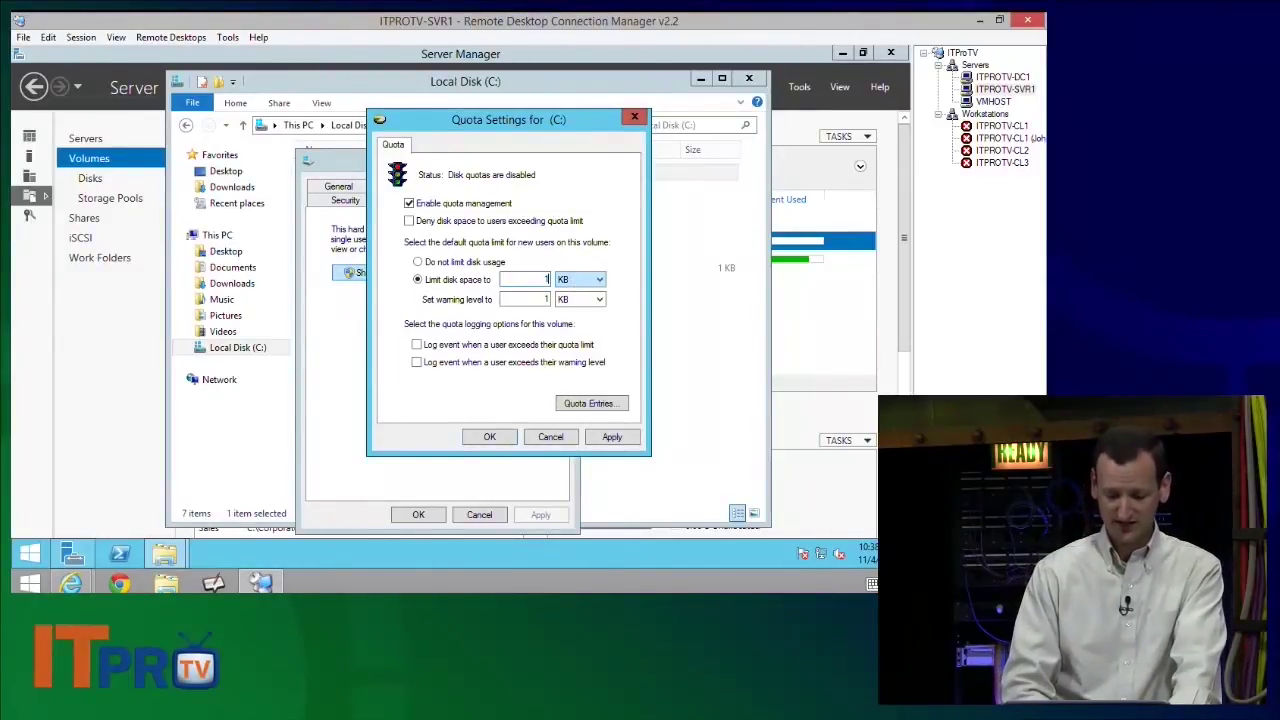
left_click(580, 279)
left_click(568, 314)
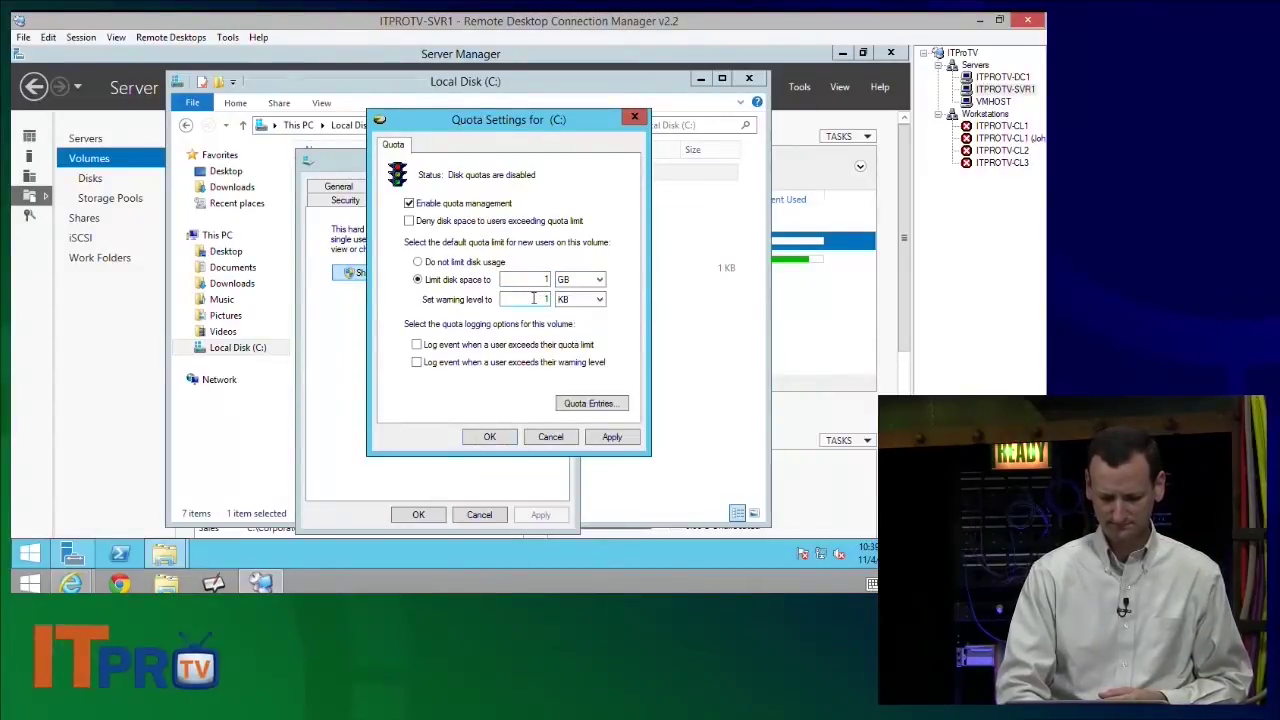
- Set the quota warning level to 800 MB
key("Tab")
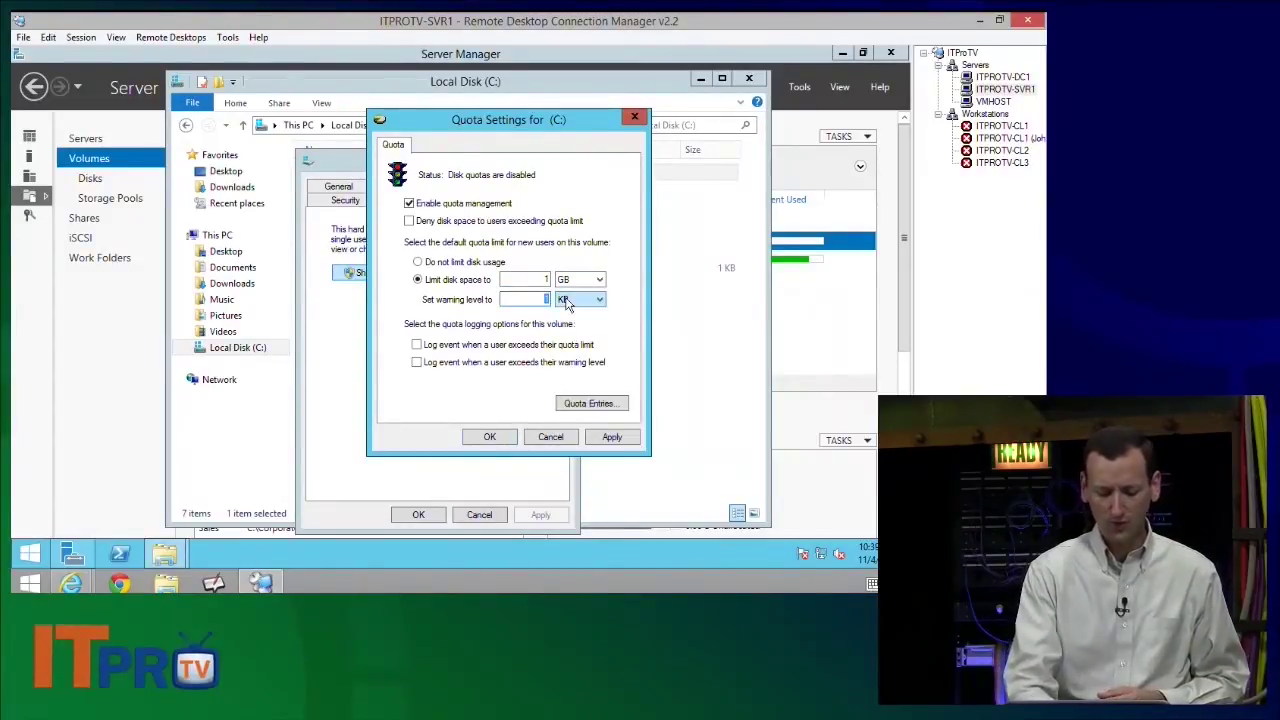
key("shift+Tab")
type("800")
left_click(584, 298)
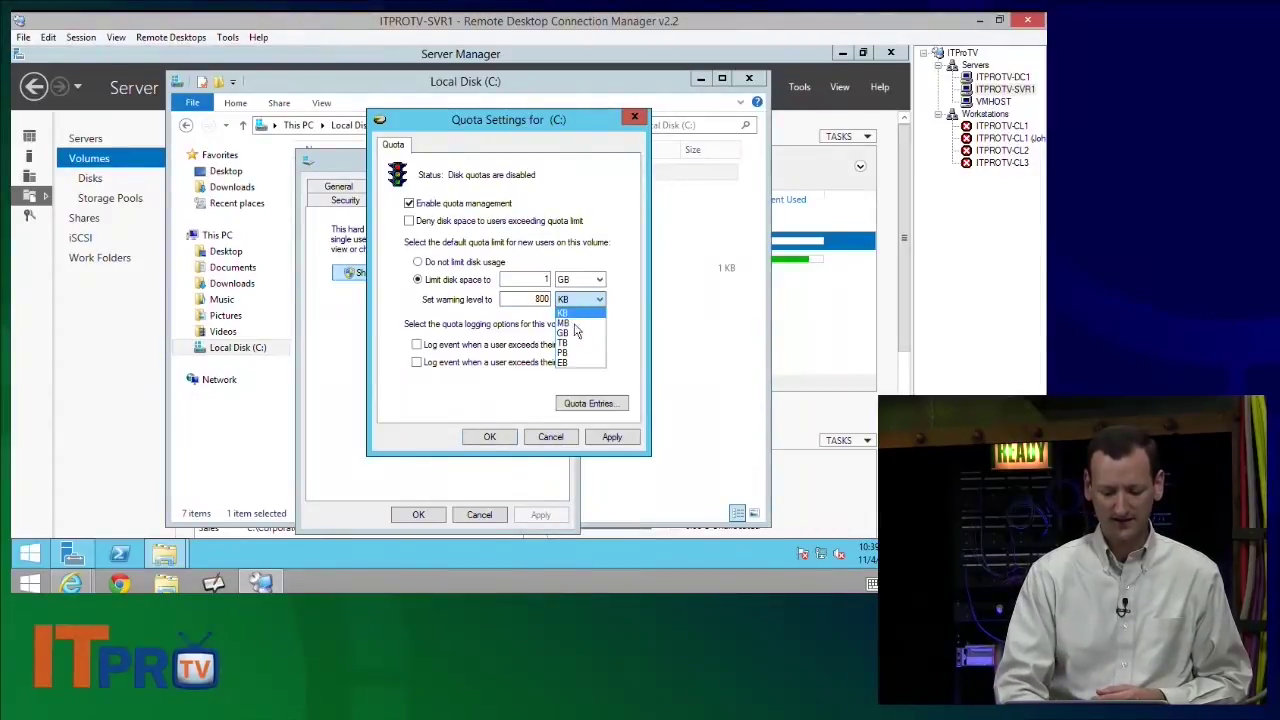
left_click(575, 326)
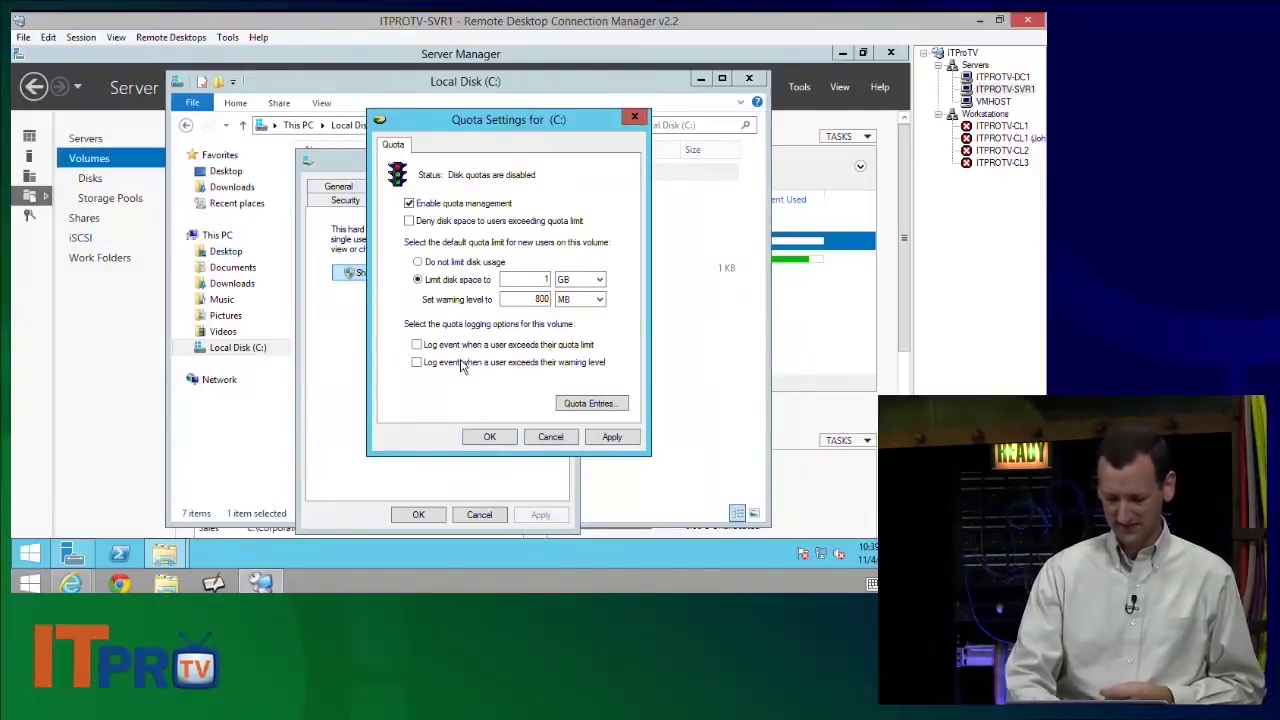
- Enable event logging for exceeded quota limits and warning levels, and deny disk space to users exceeding the quota limit
left_click(428, 346)
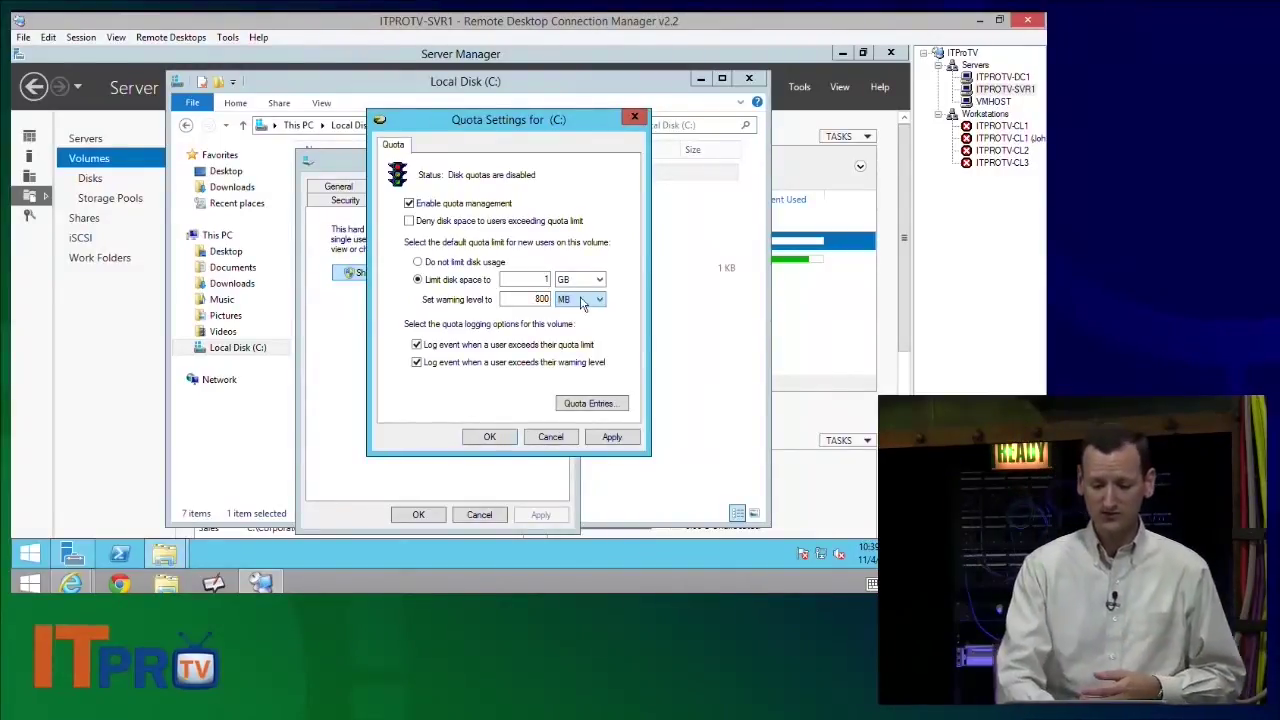
left_click(409, 221)
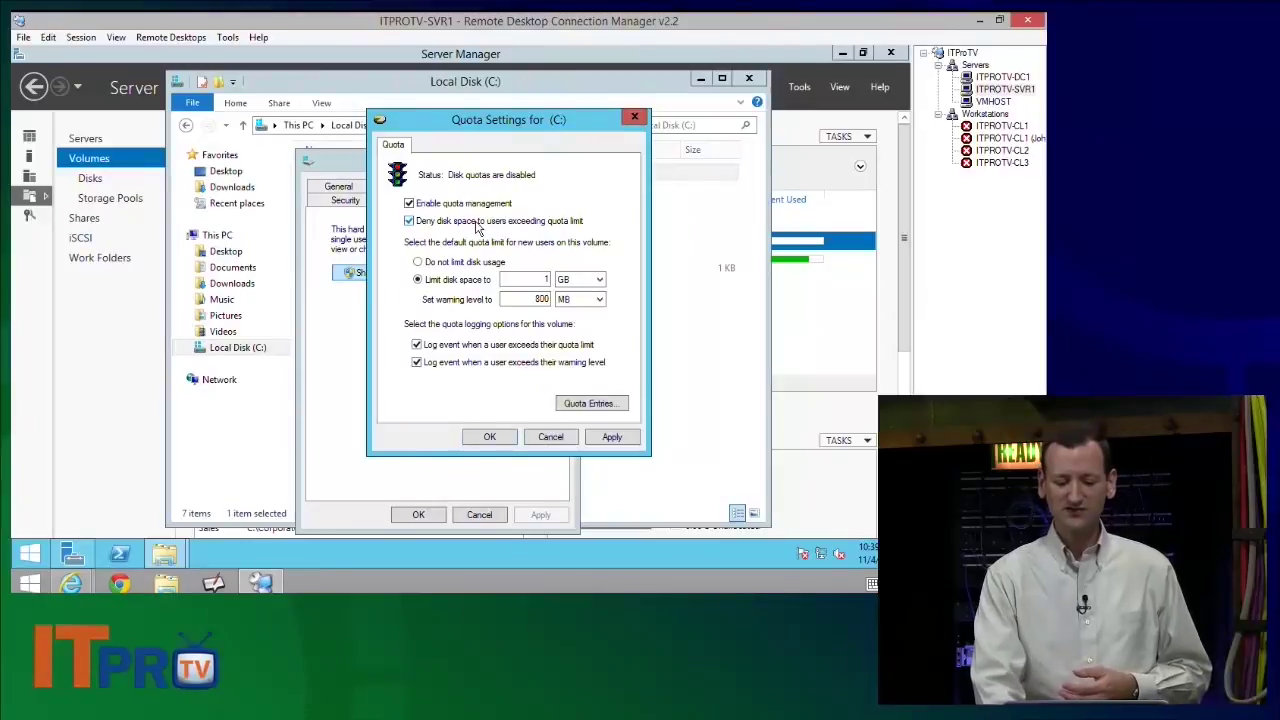
left_click(476, 226)
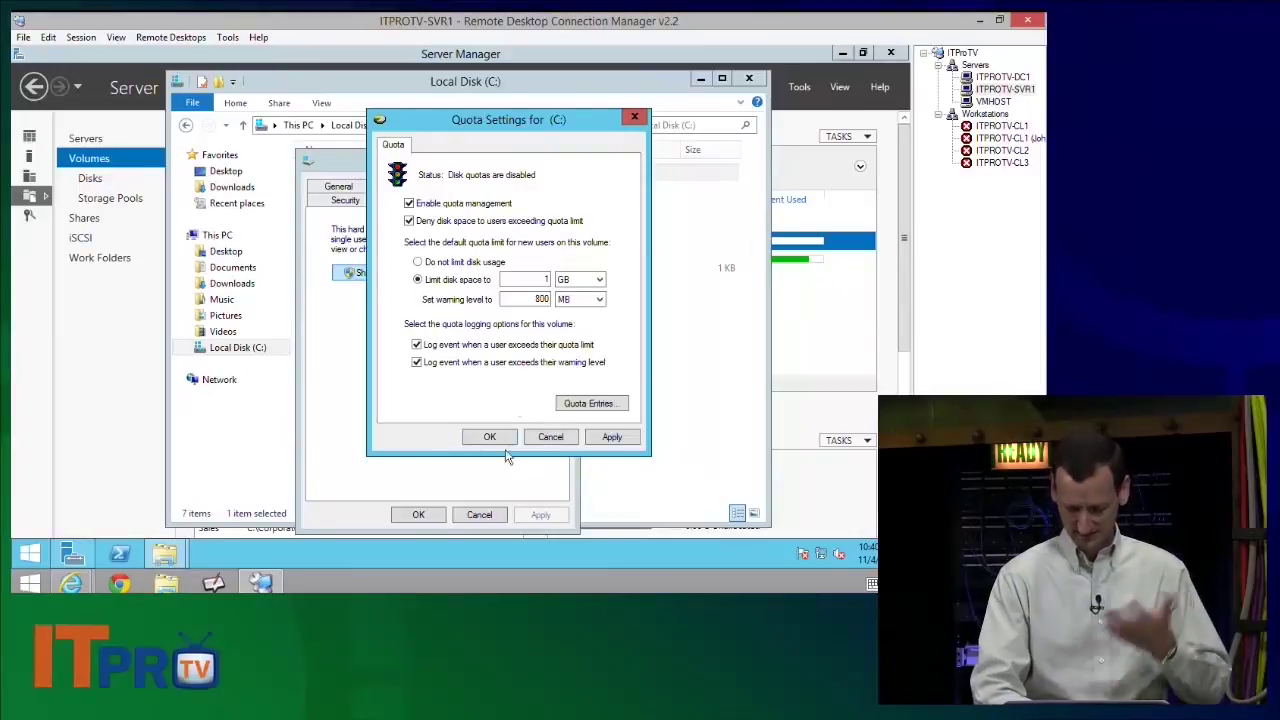
- Open the quota entries for C: and widen the Status and Logon Name columns
left_click(592, 406)
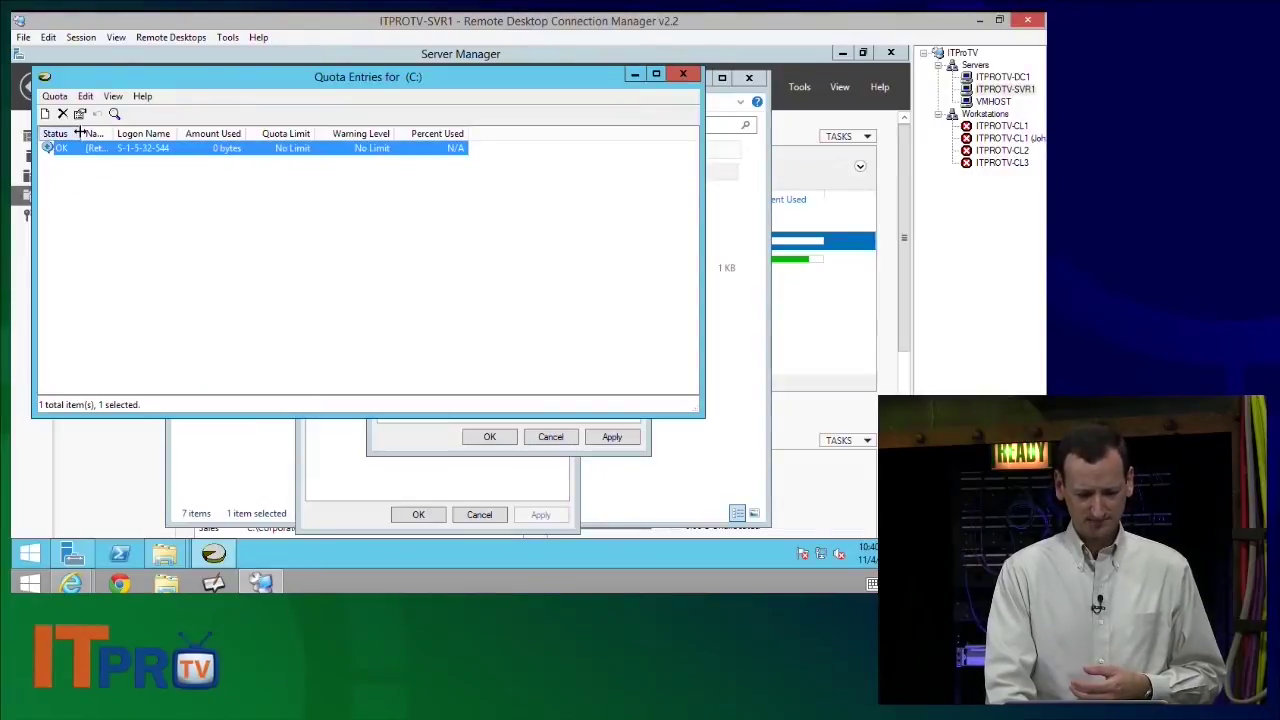
mouse_move(80, 133)
left_mouse_down()
mouse_move(210, 134)
mouse_move(102, 133)
left_mouse_up()
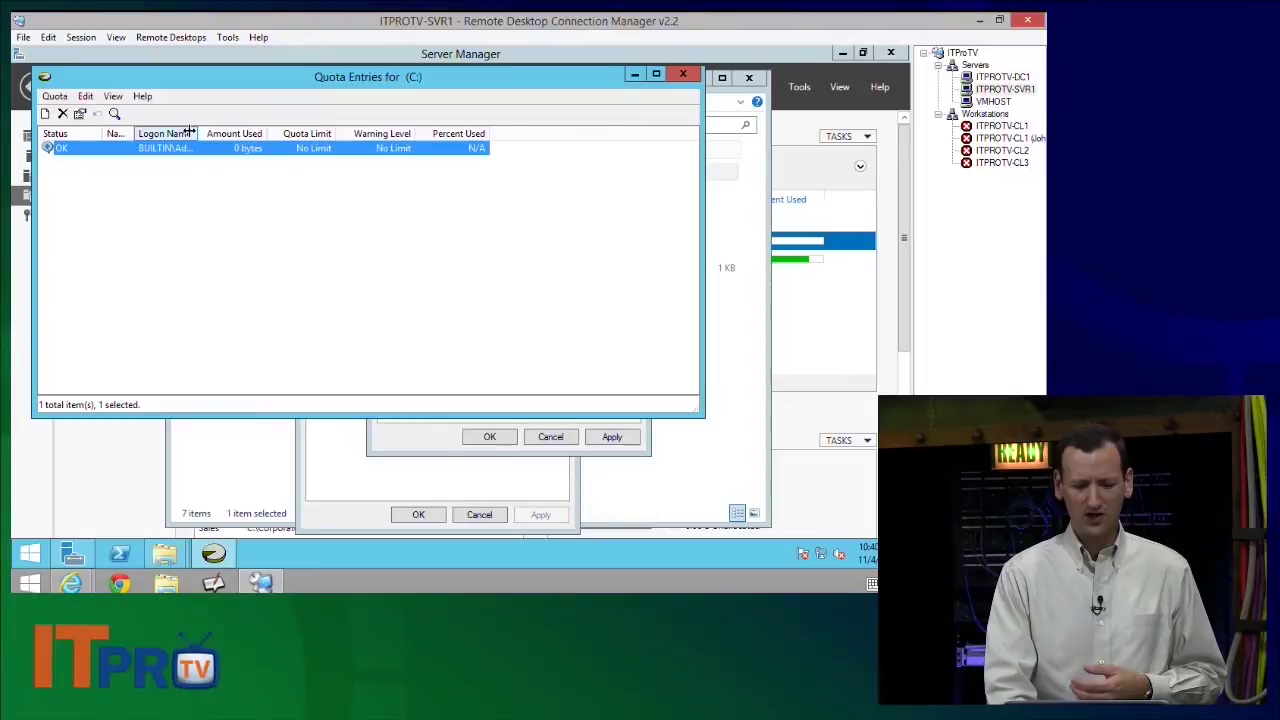
left_click_drag(190, 133, 246, 133)
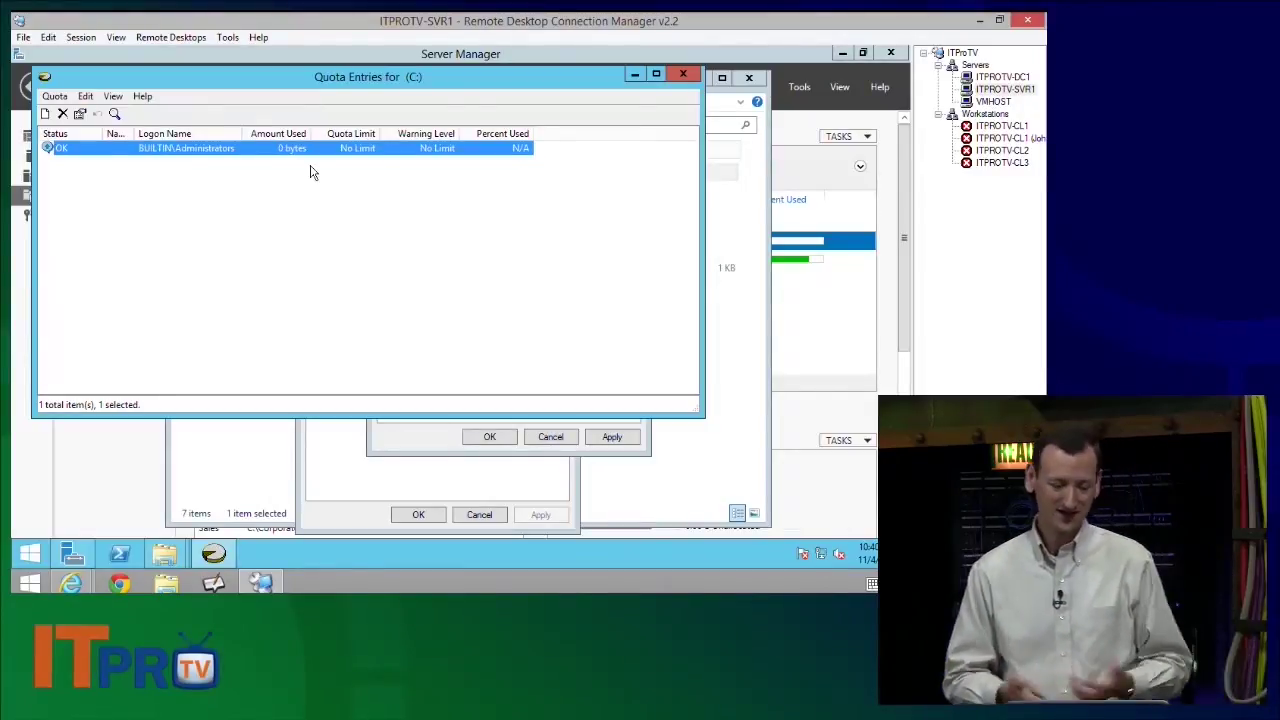
left_click(270, 216)
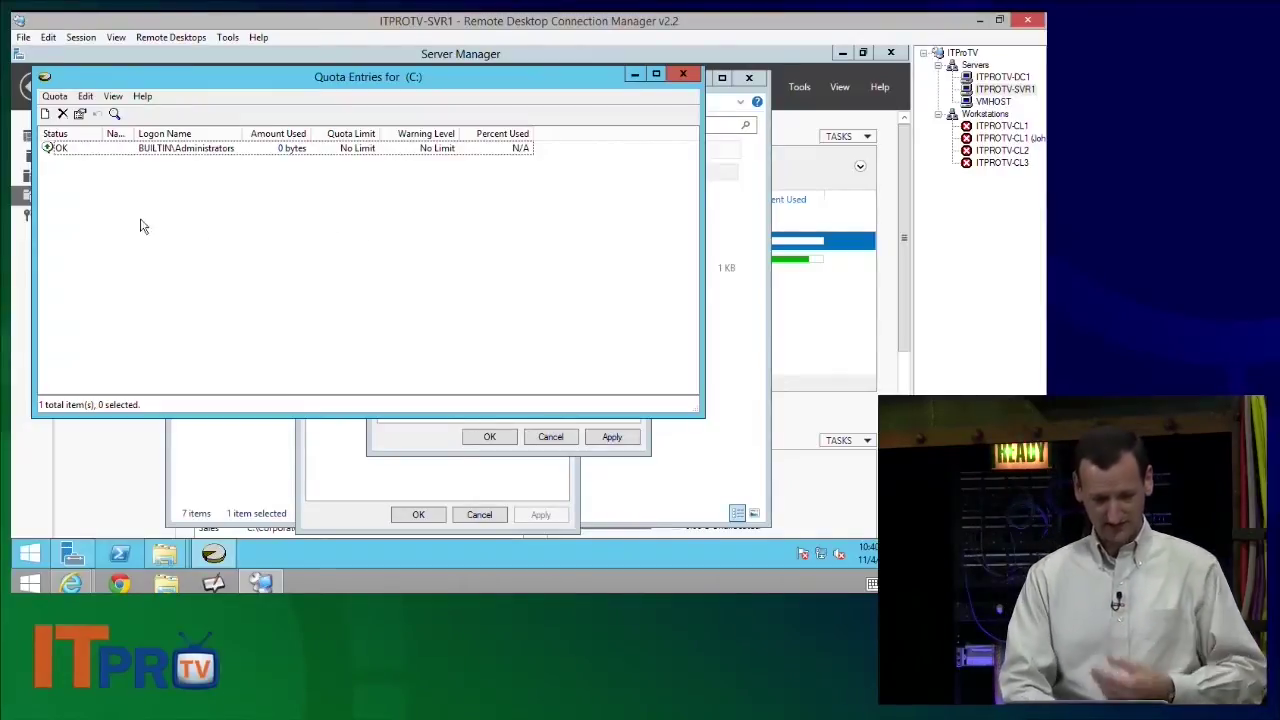
- Start a new quota entry and try to resolve the object name "it department"
left_click(54, 99)
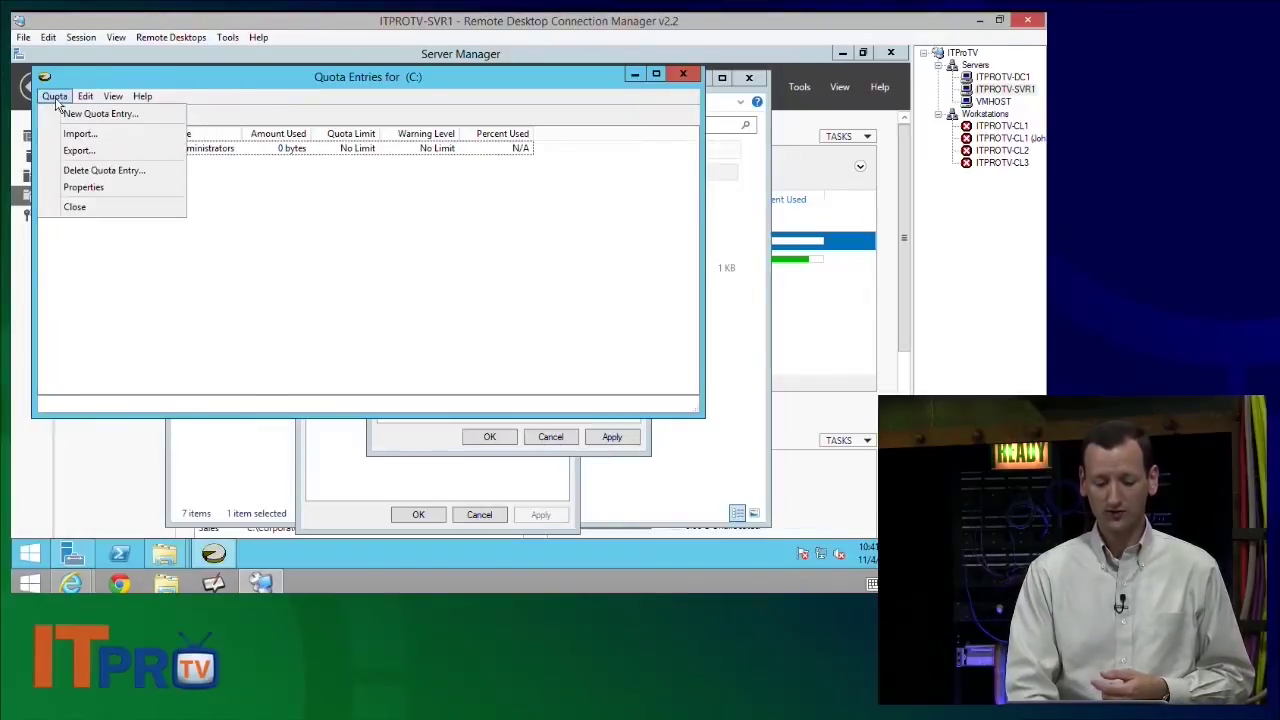
left_click(62, 115)
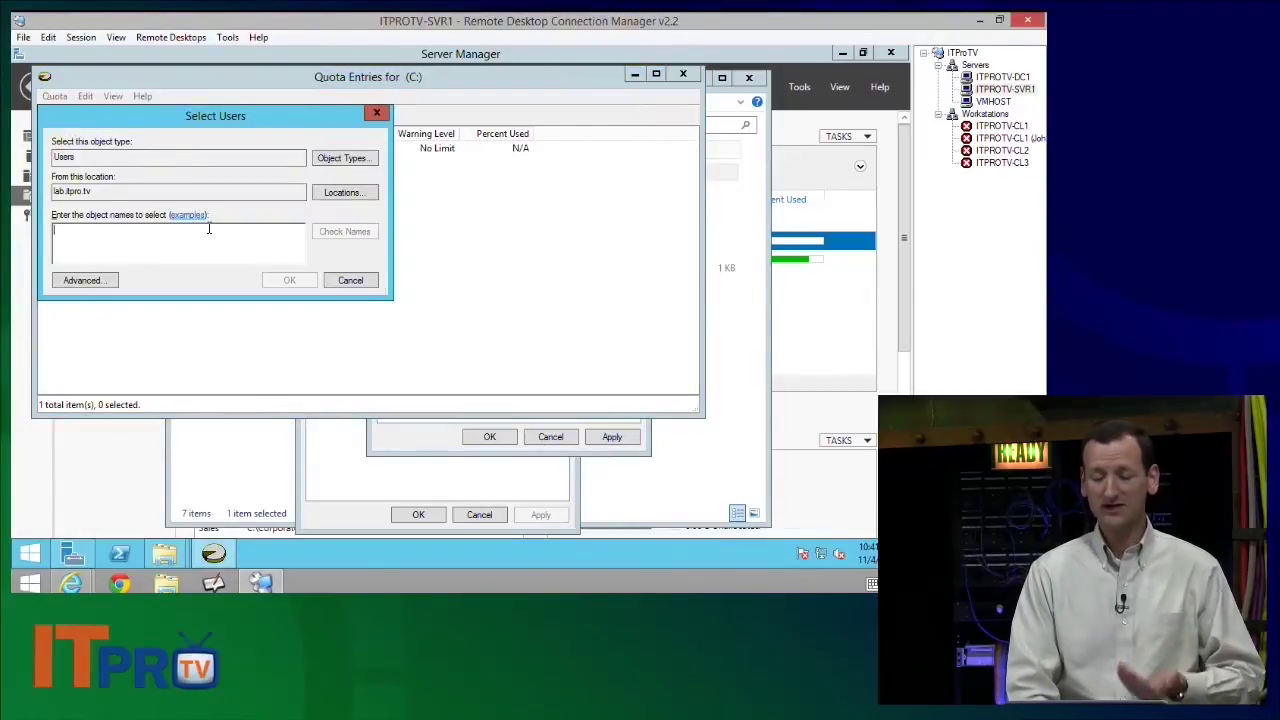
type("it department")
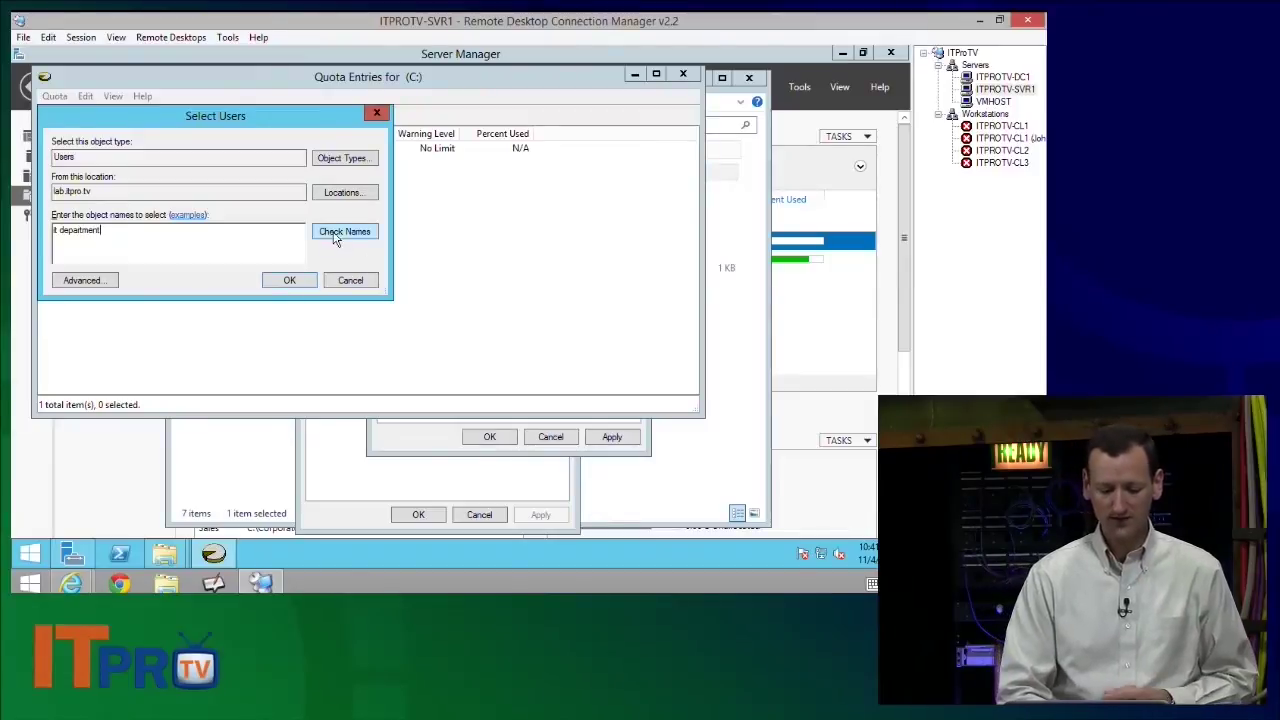
left_click(340, 237)
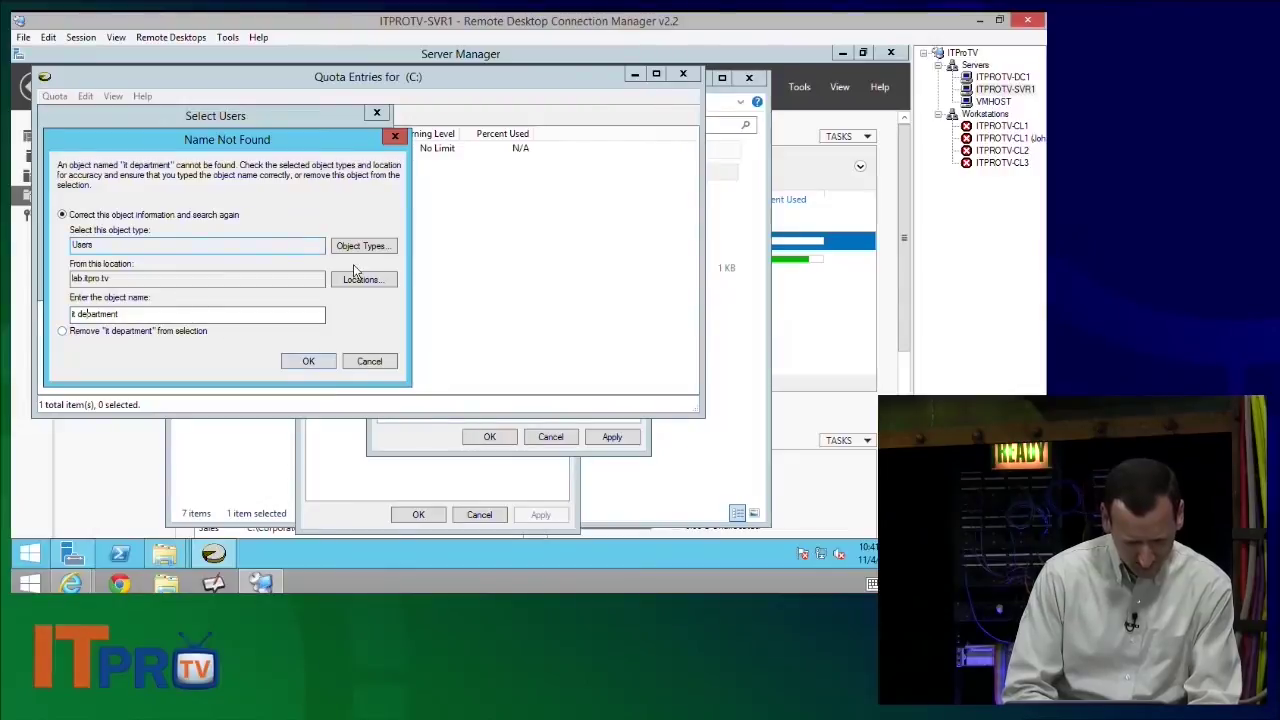
- Check which object types can be selected for the new quota entry, leaving the selection as is
key("alt+o")
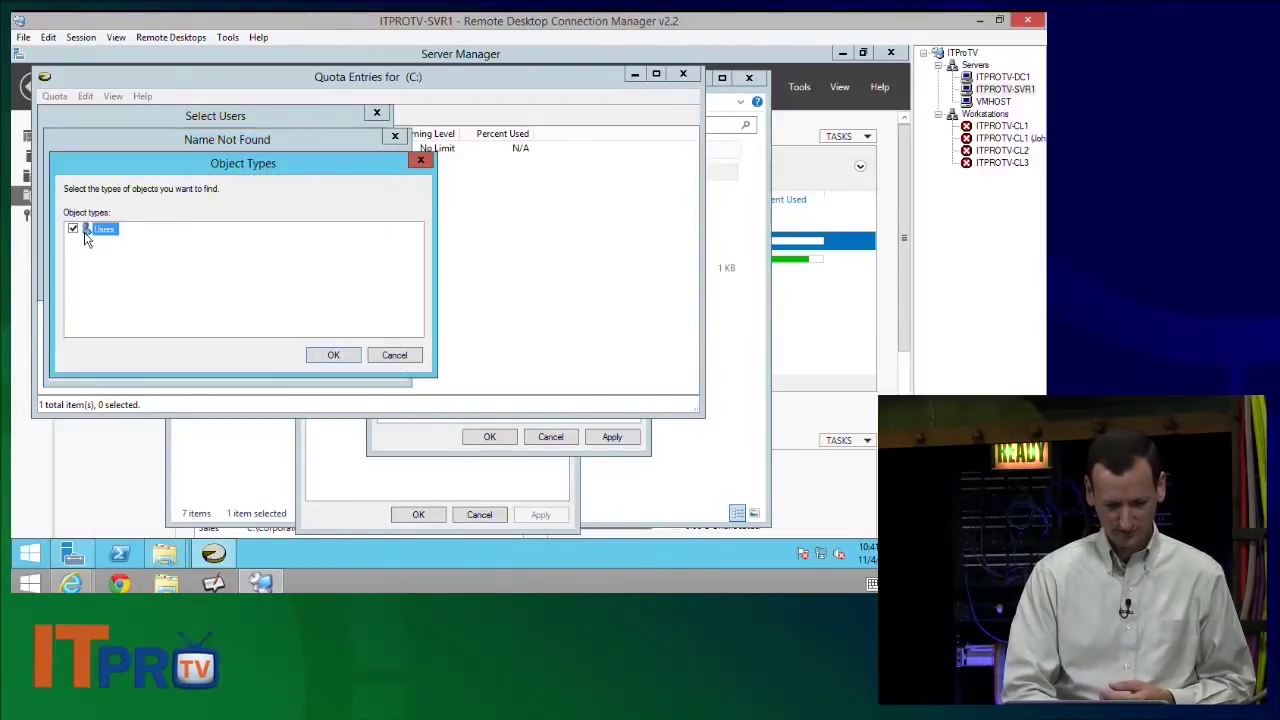
left_click(395, 355)
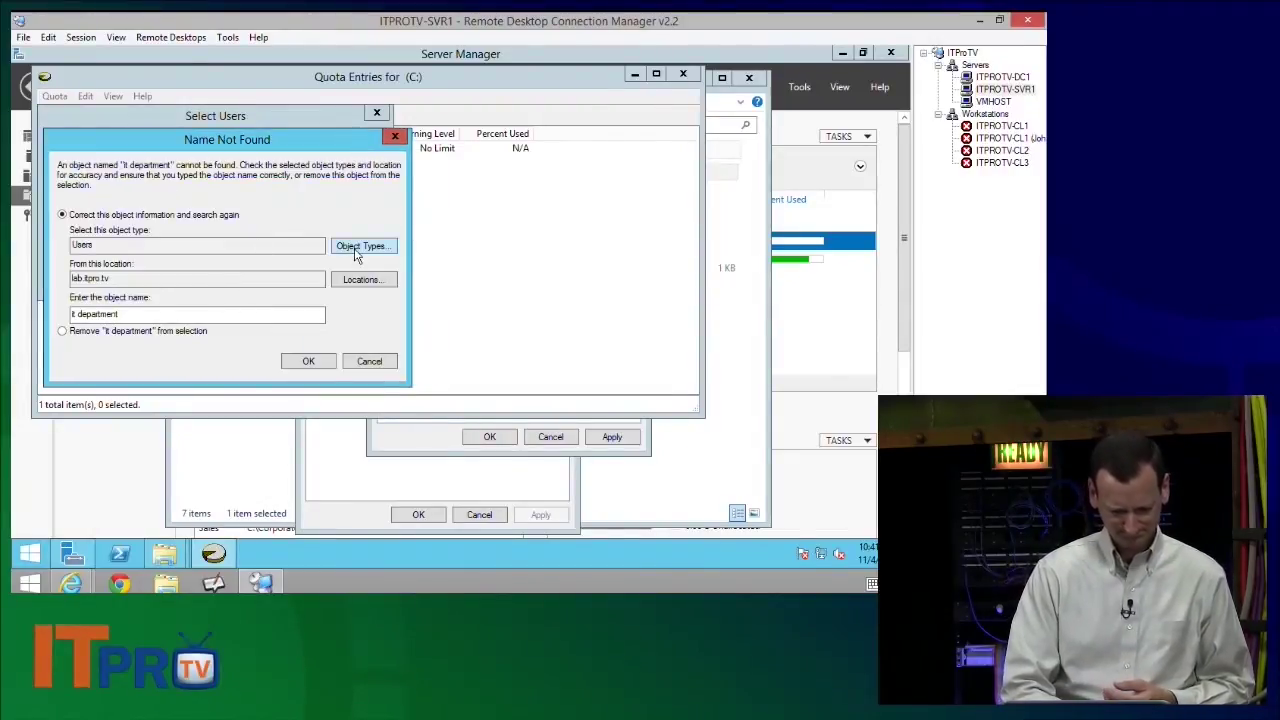
left_click(370, 361)
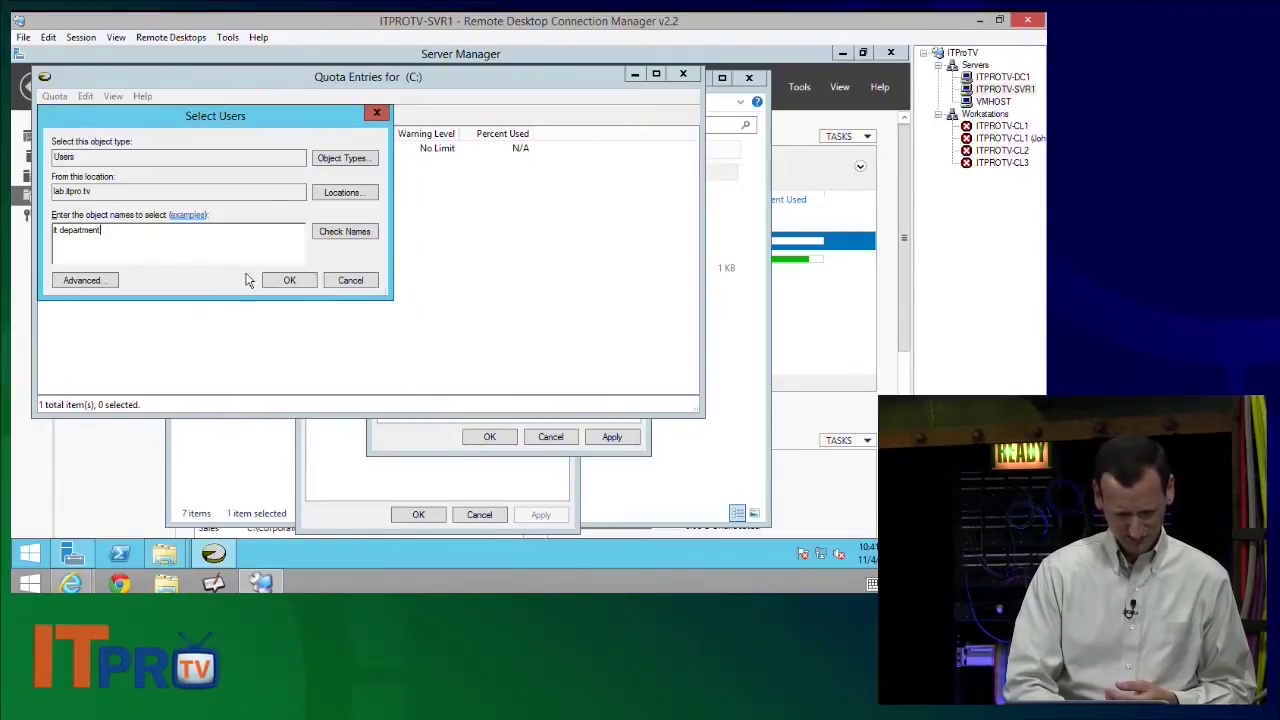
left_click(344, 157)
left_click(388, 331)
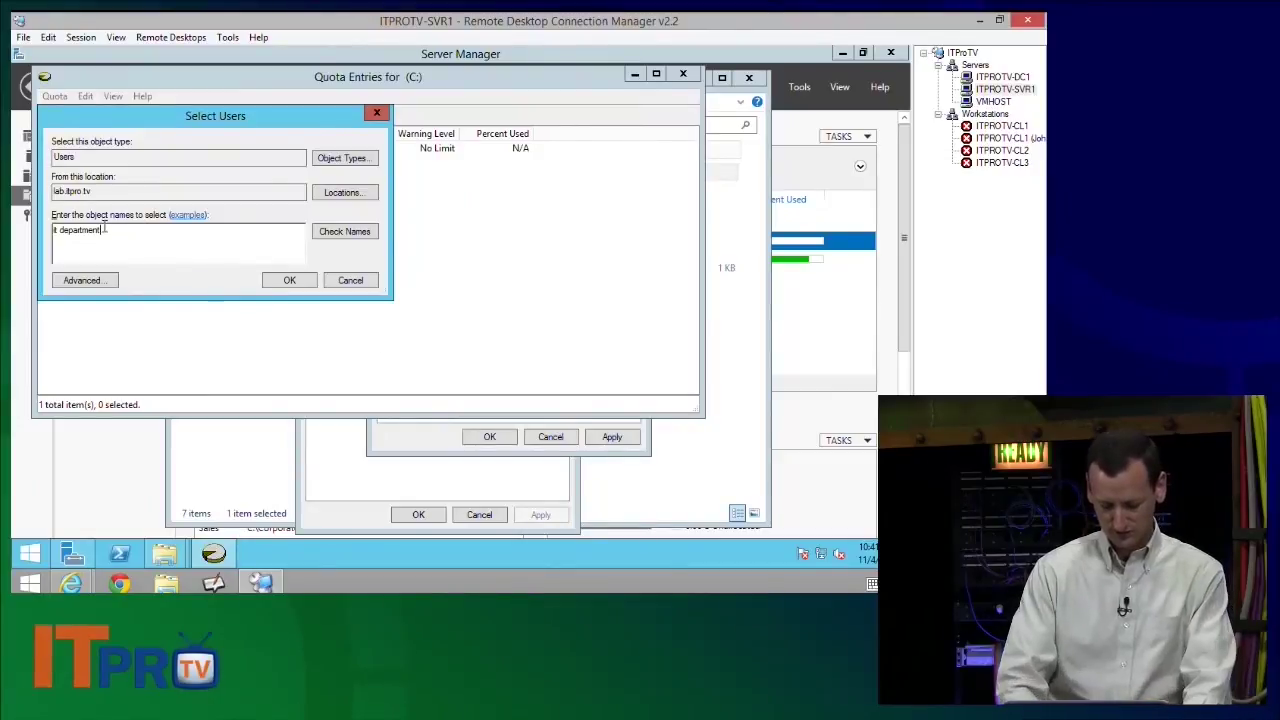
- Replace the object name with the individual user's logon name, resolve it, and accept that user for the new quota entry
key("BackSpace")
key("BackSpace")
key("BackSpace")
key("BackSpace")
key("BackSpace")
key("BackSpace")
key("BackSpace")
key("BackSpace")
key("BackSpace")
key("BackSpace")
key("BackSpace")
key("BackSpace")
type("jdoe")
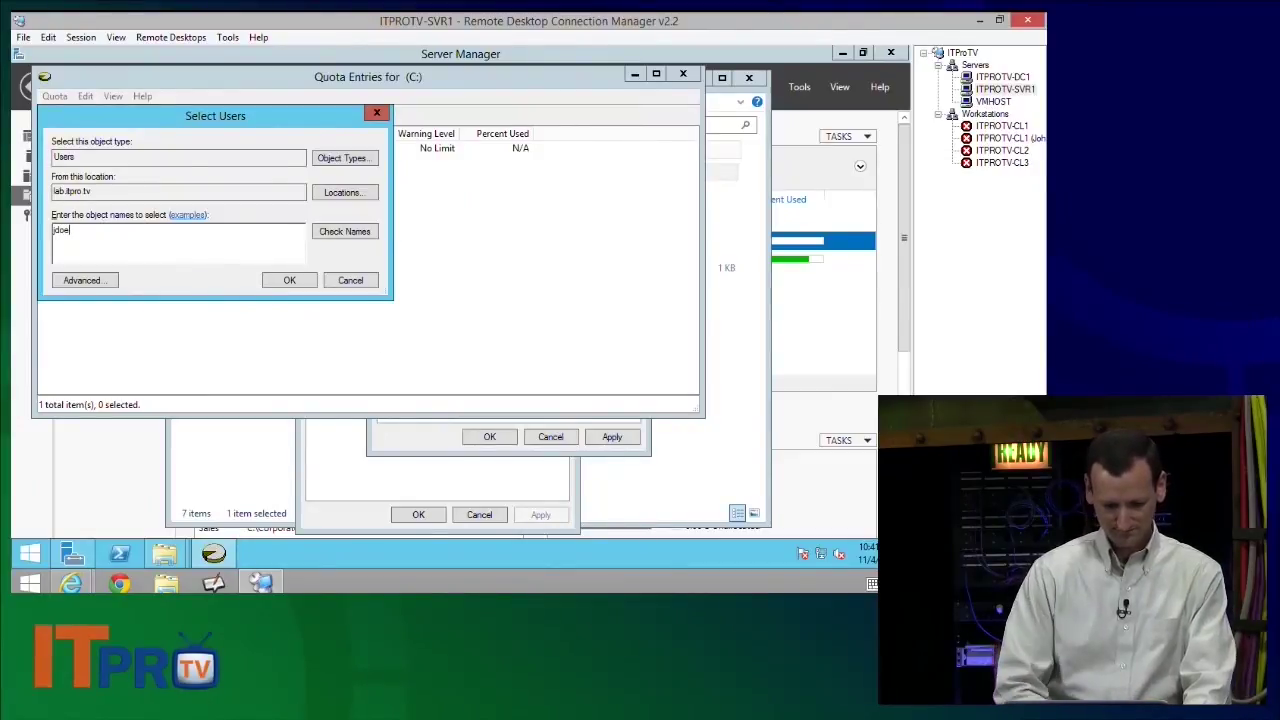
left_click(332, 238)
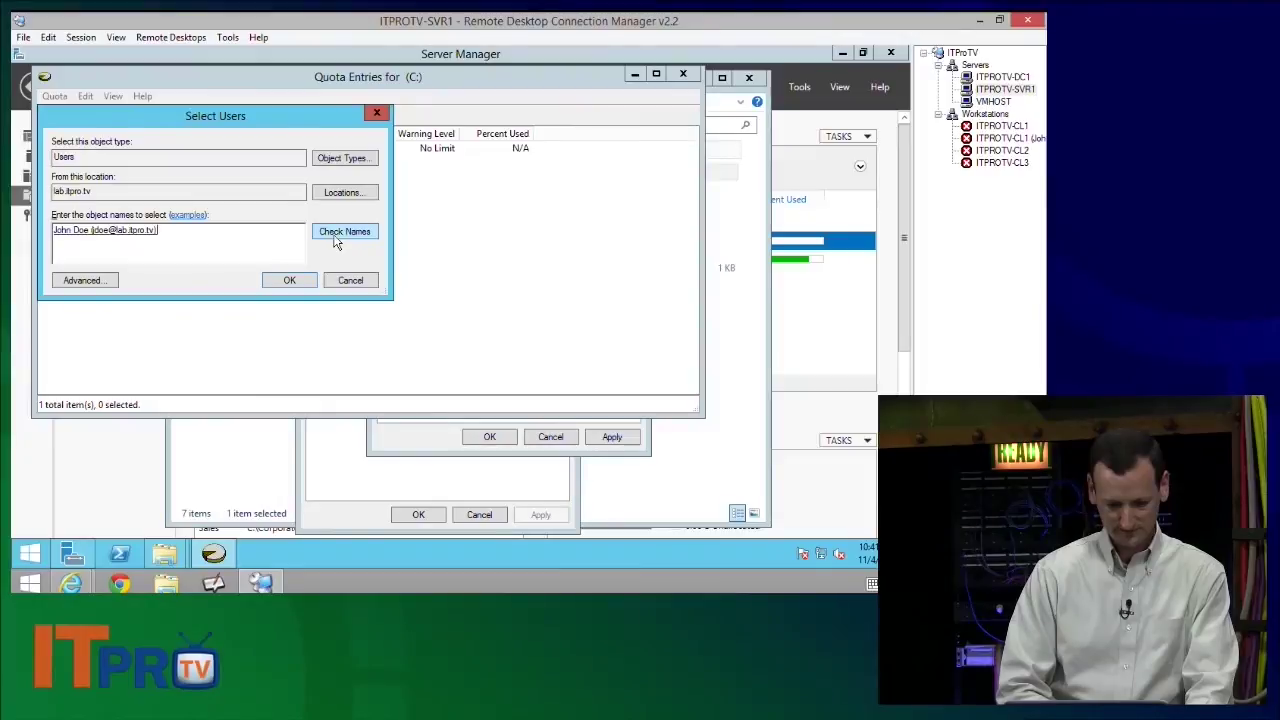
left_click(291, 283)
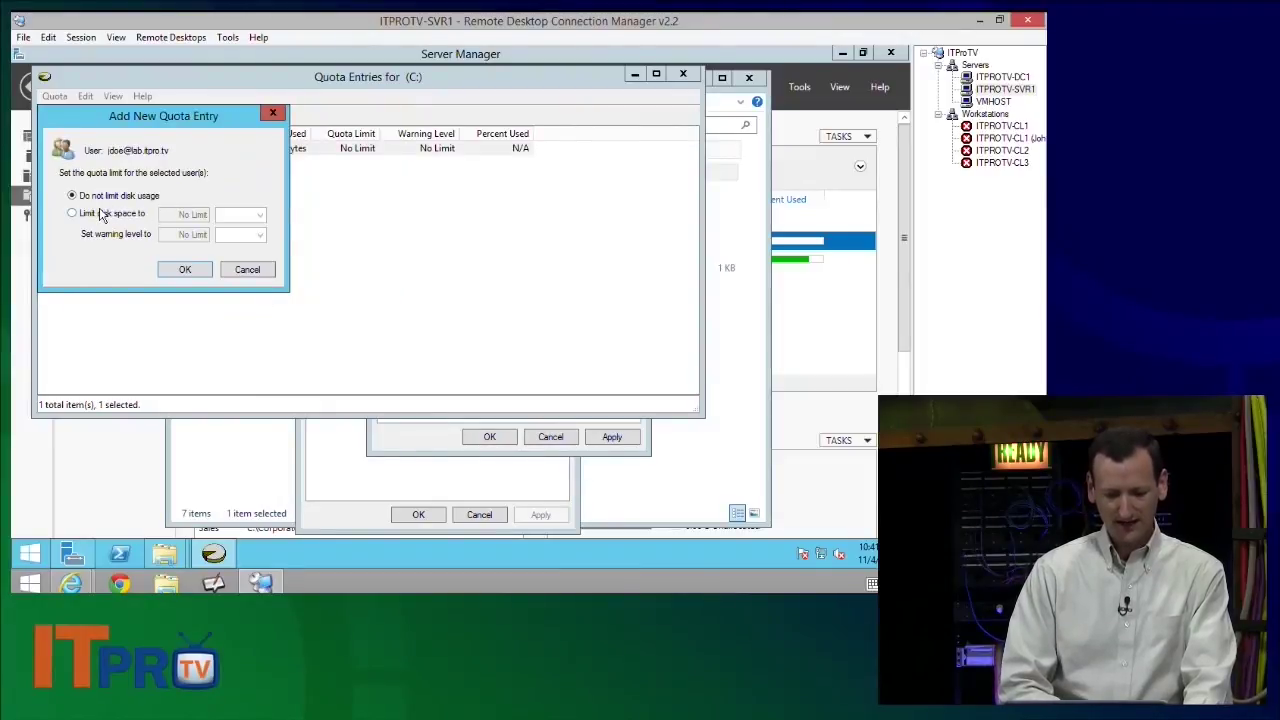
- Limit the selected user's disk space to 500 MB in the new quota entry
left_click(102, 215)
key("Tab")
type("50")
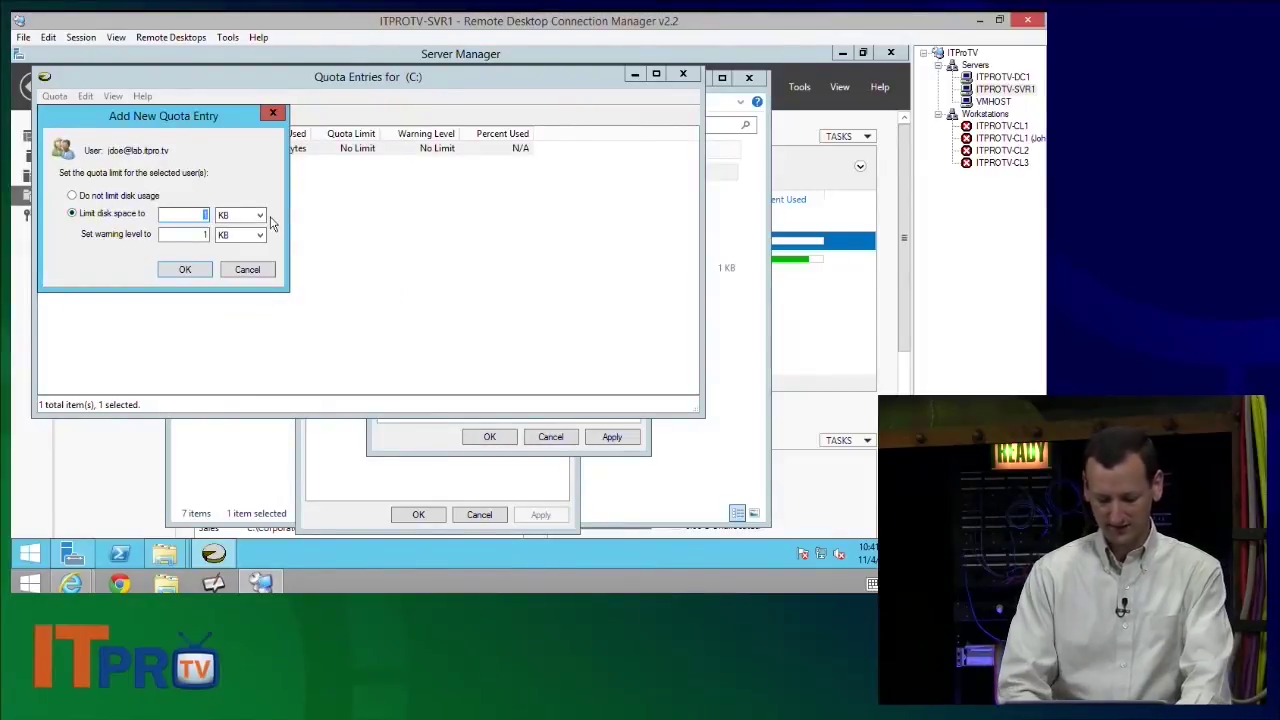
type("0")
left_click(259, 215)
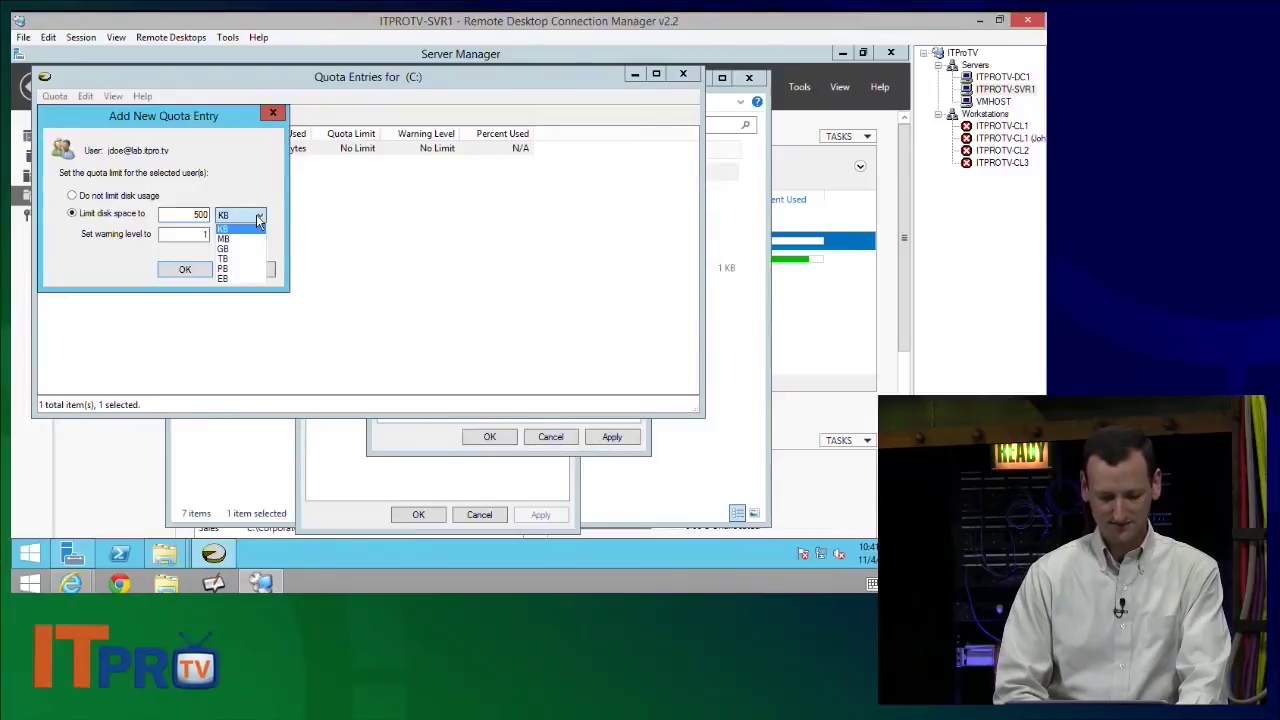
left_click(238, 244)
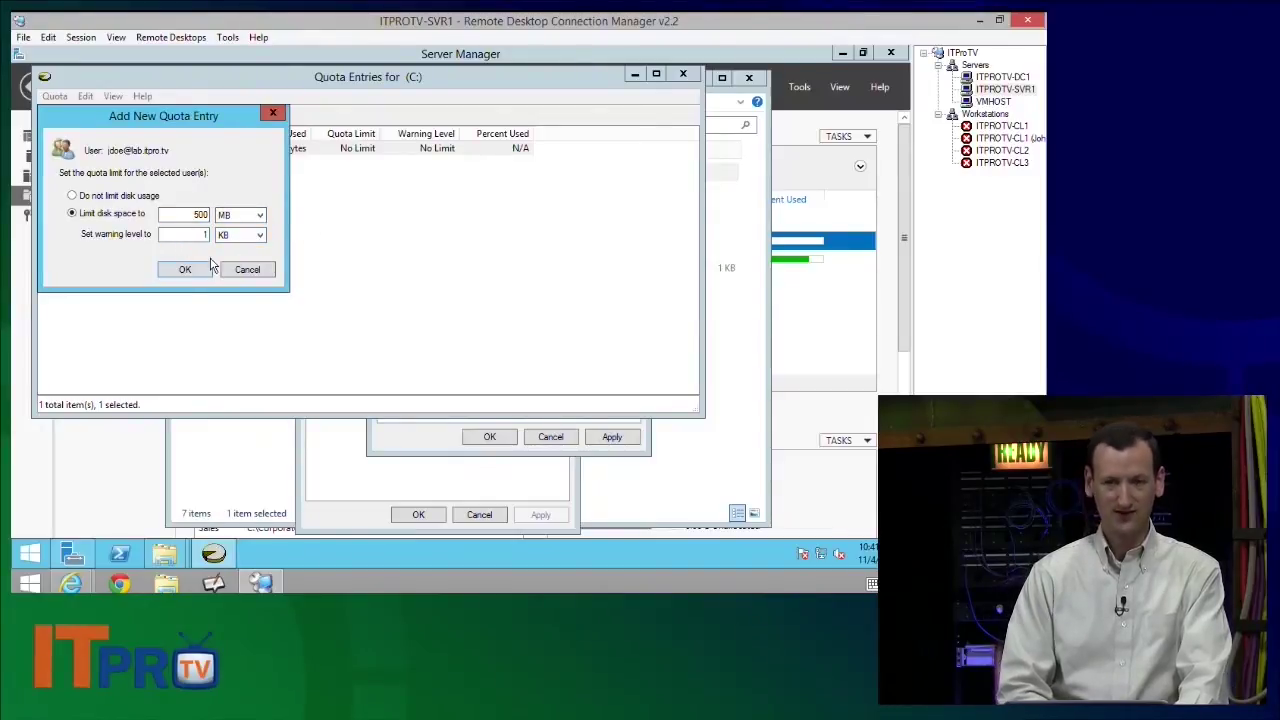
- Set the user's warning level to 450 MB and add the quota entry
double_click(202, 234)
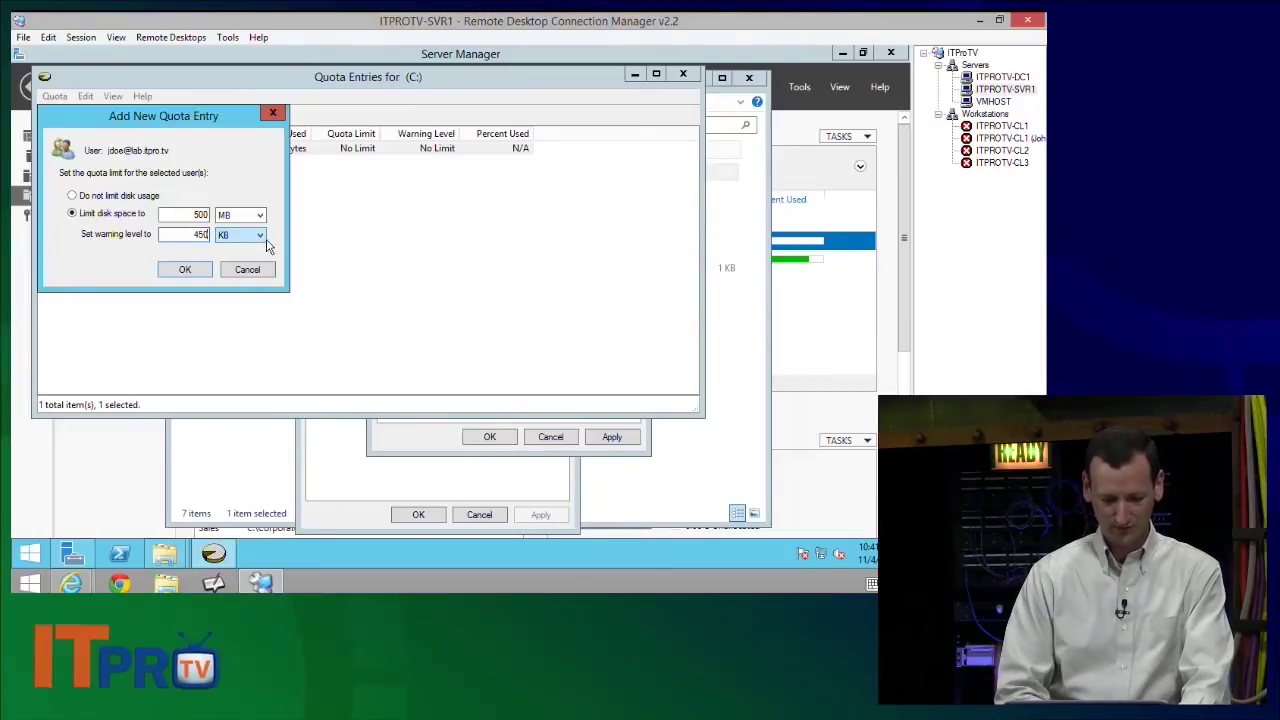
left_click(264, 239)
left_click(243, 261)
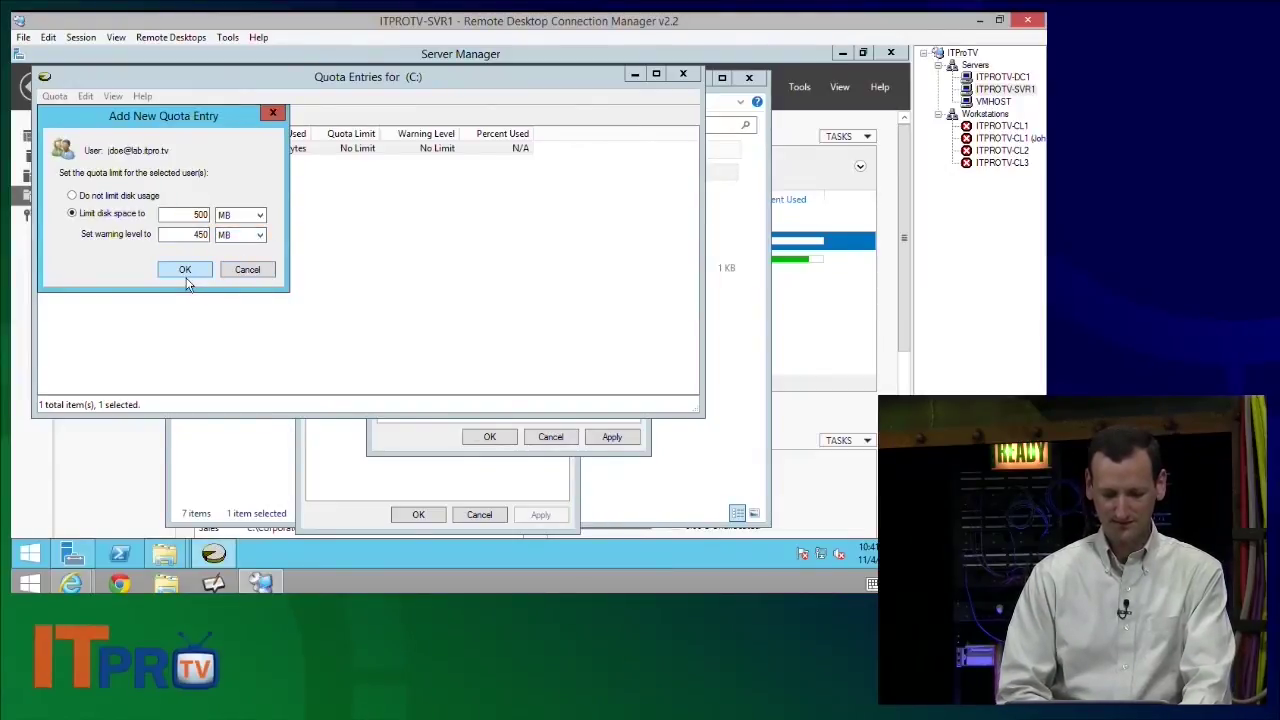
left_click(185, 281)
left_click(347, 227)
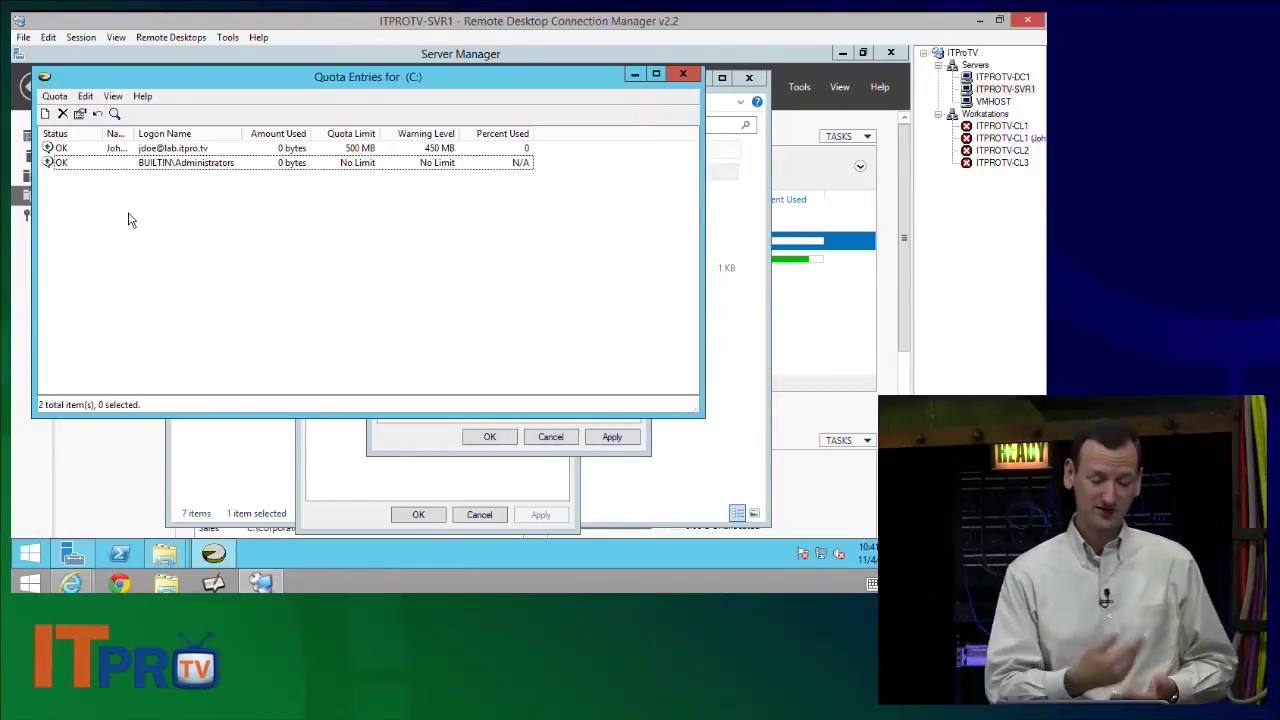
- Look through the available quota entry commands and refresh the list of entries for C:
left_click(55, 98)
left_click(55, 97)
left_click(85, 97)
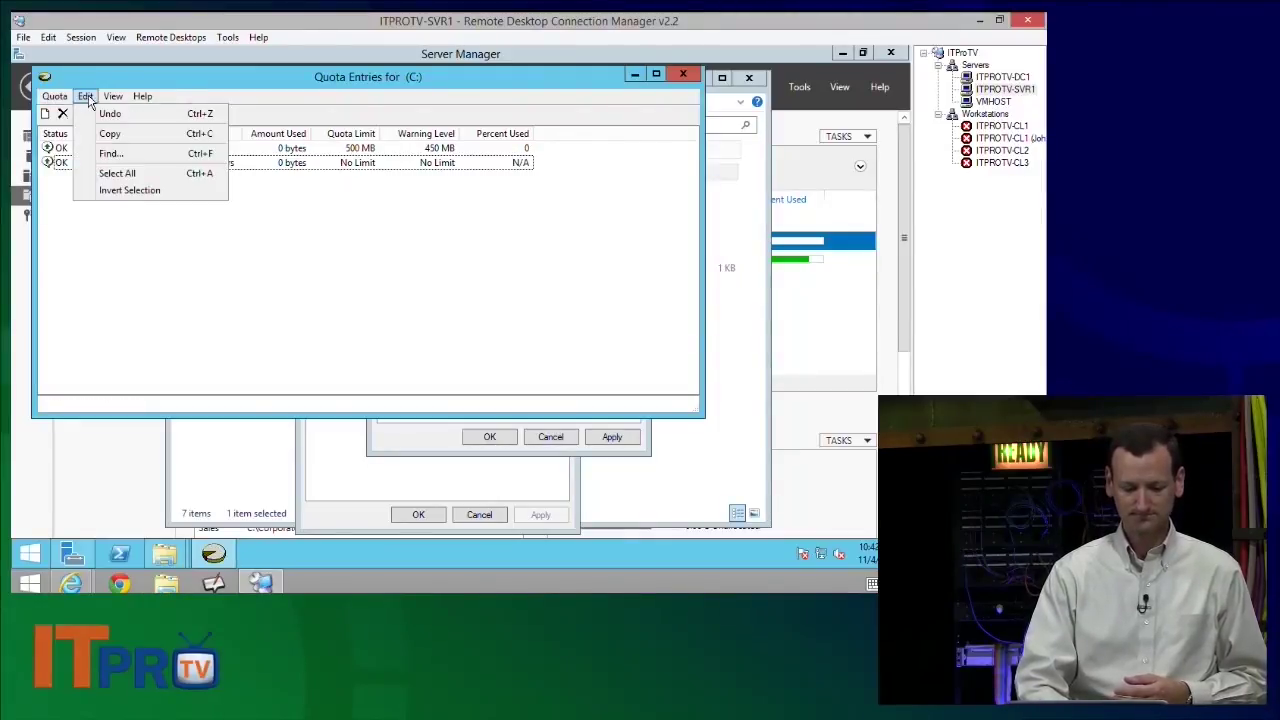
mouse_move(110, 97)
left_click(139, 186)
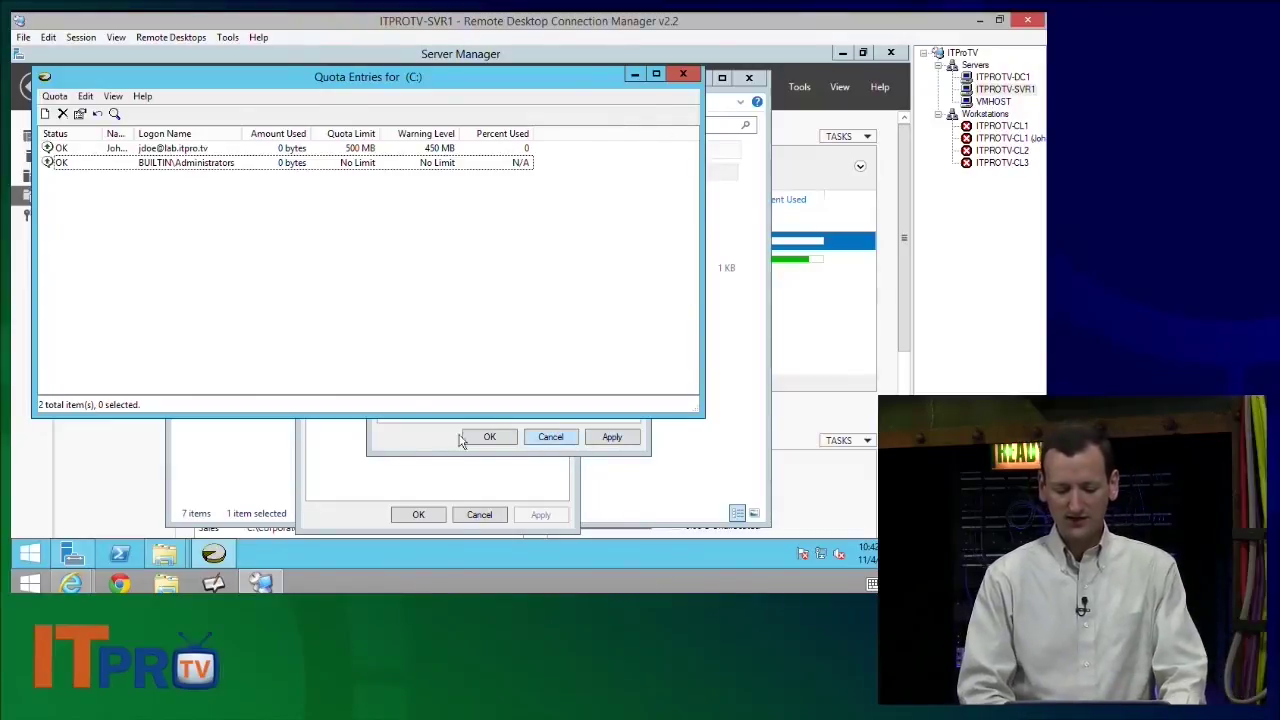
- Apply the quota settings for C:, agree to enable the quota system, and close the settings and drive properties
left_click(426, 434)
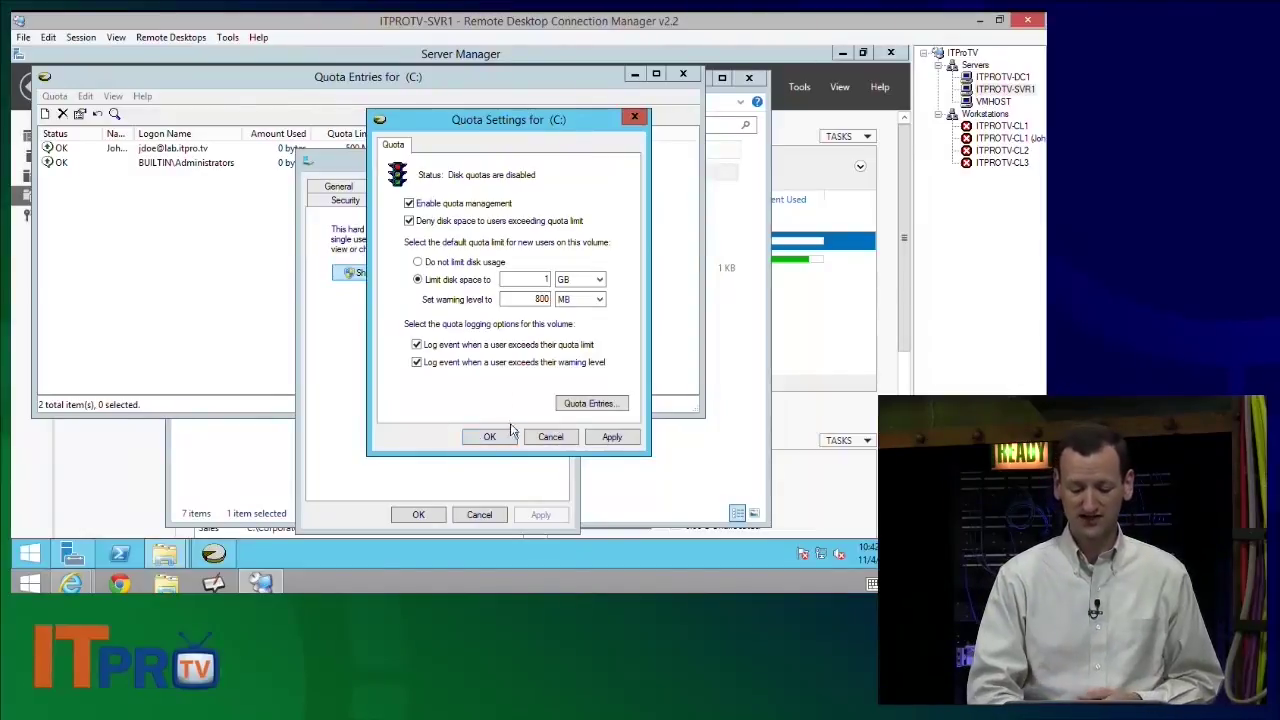
left_click(596, 439)
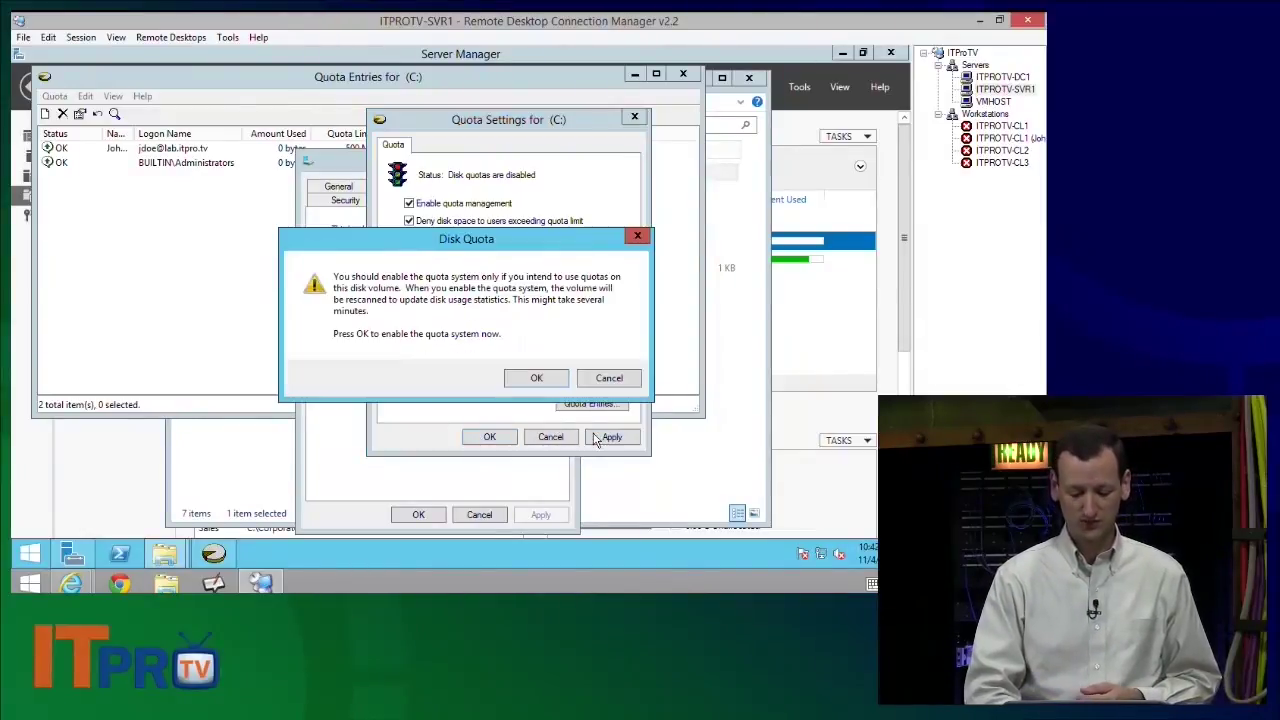
left_click(520, 380)
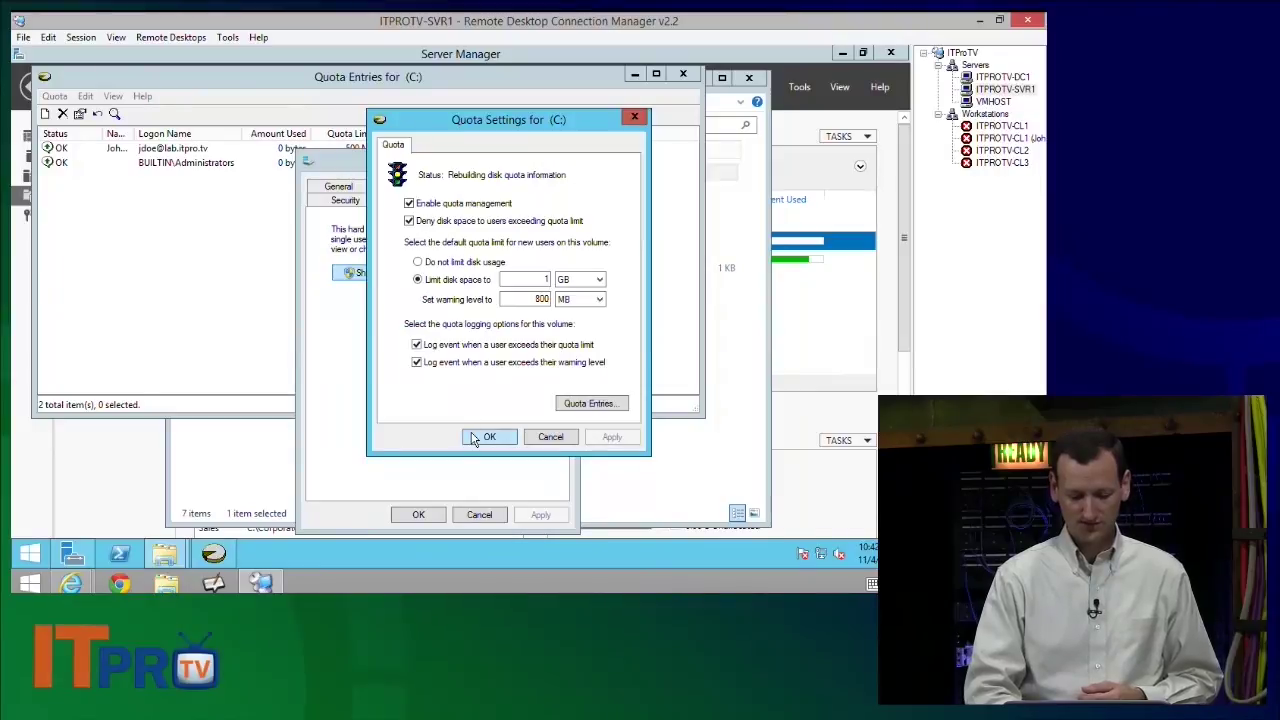
left_click(476, 440)
left_click(418, 514)
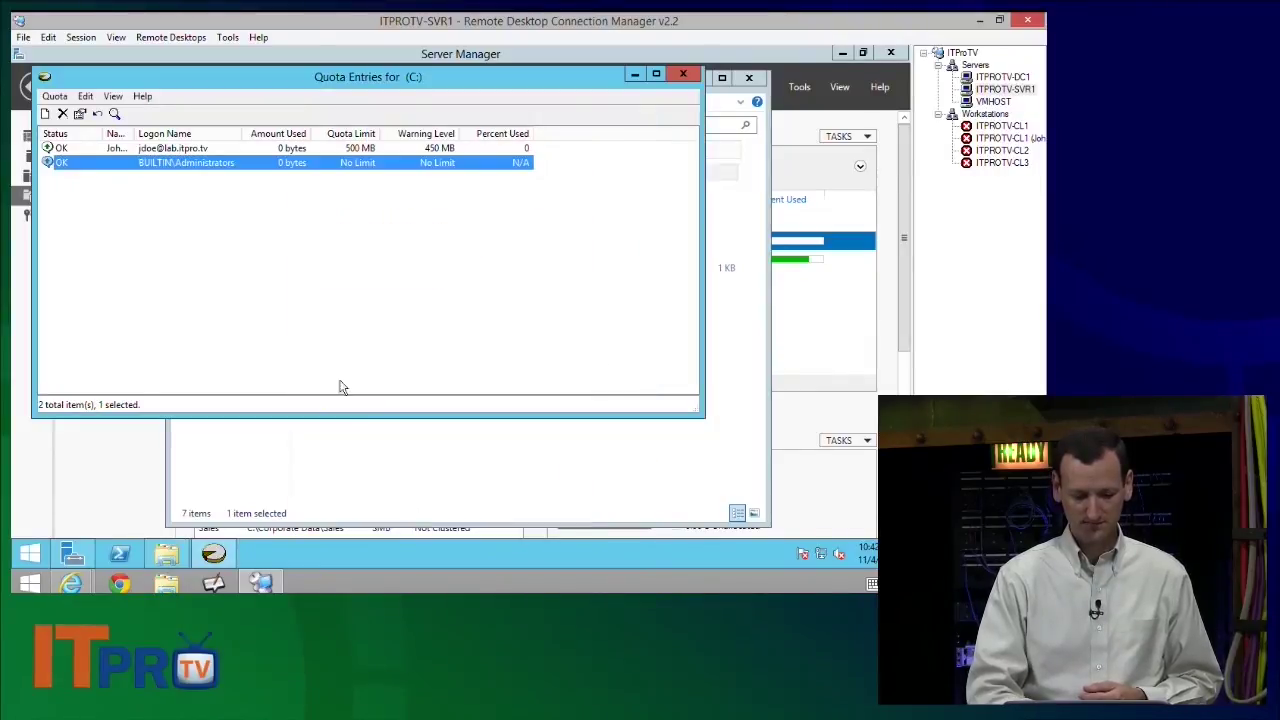
- Refresh the C: quota entries to view each account's disk usage with quotas enabled
left_click(365, 313)
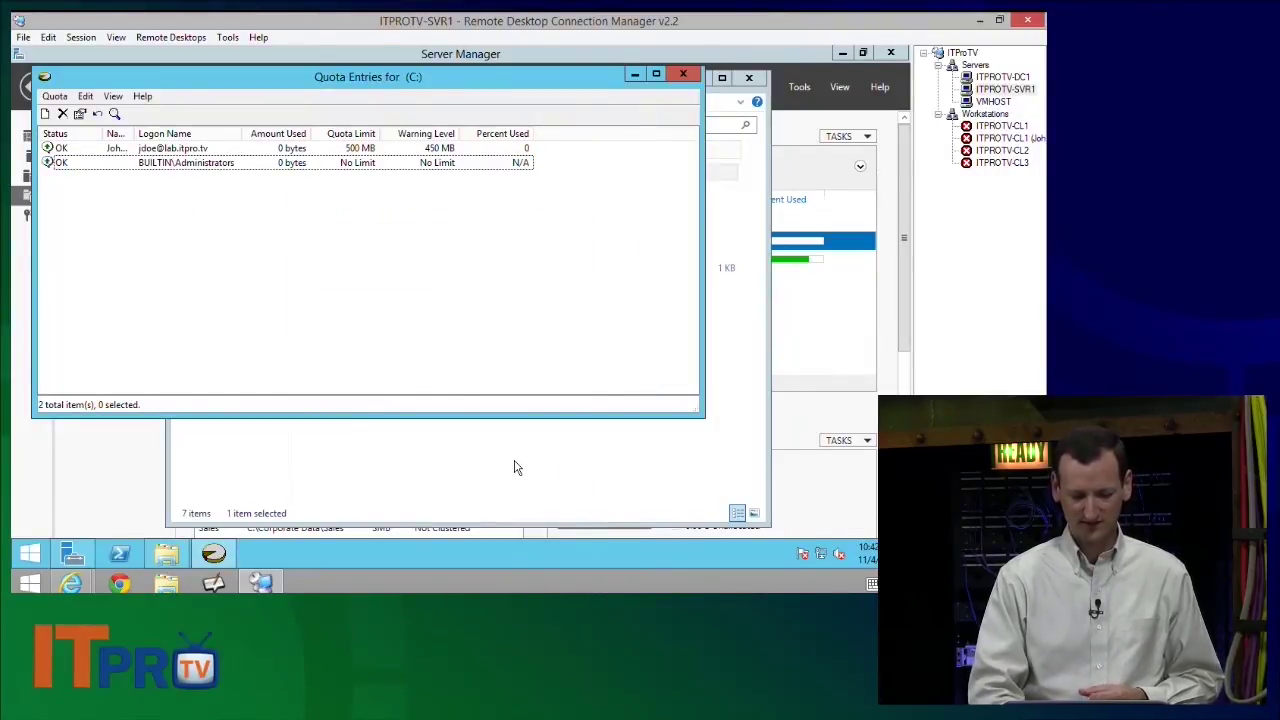
left_click(113, 97)
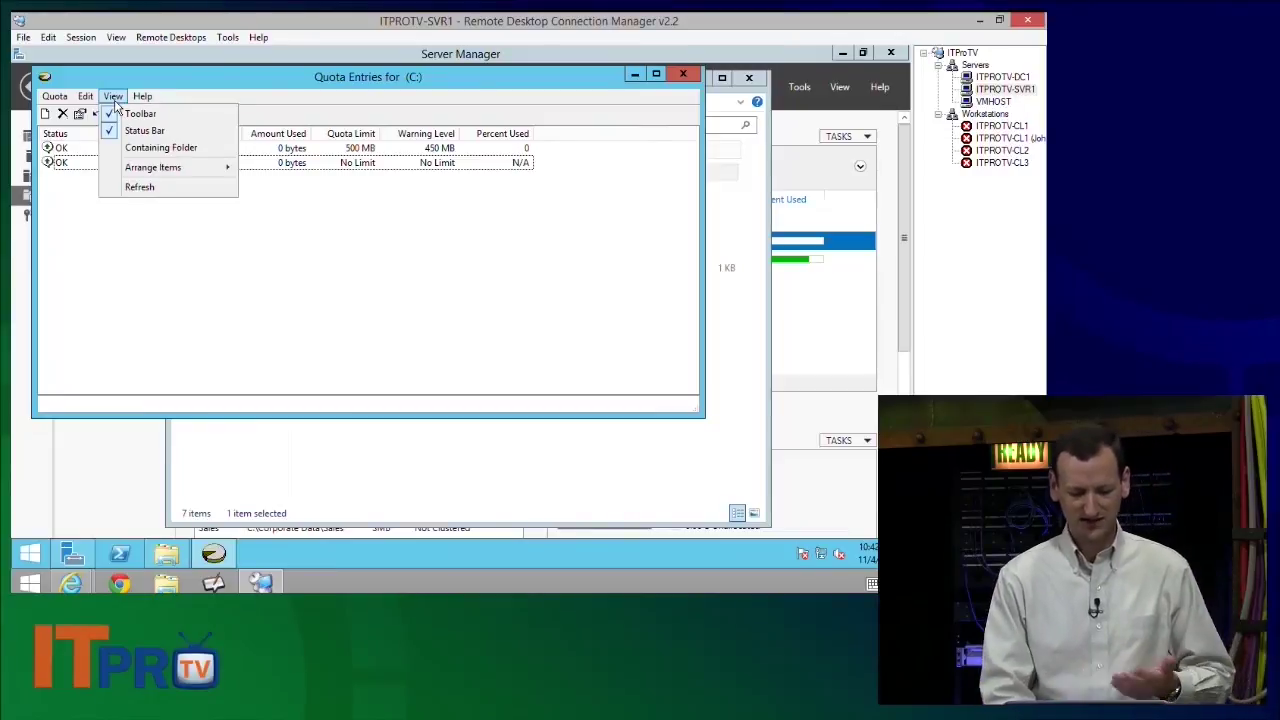
left_click(163, 188)
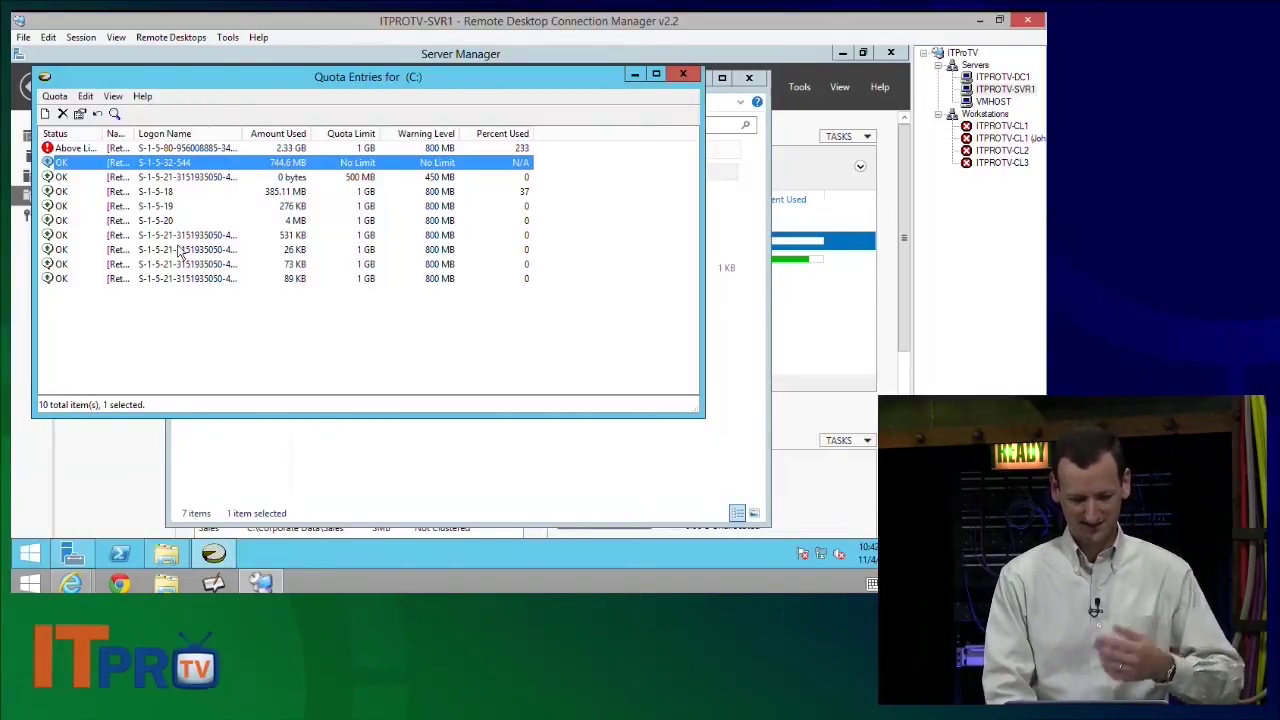